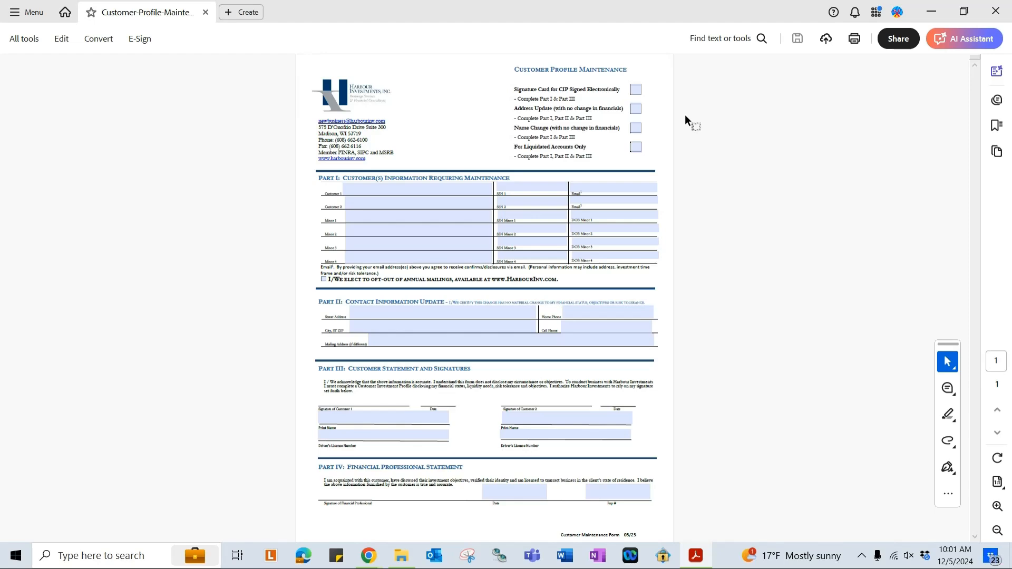
Minimize the Acrobat form window to bring the client's Atlas account record into view
{"action": "left_click", "coordinate": [931, 11]}
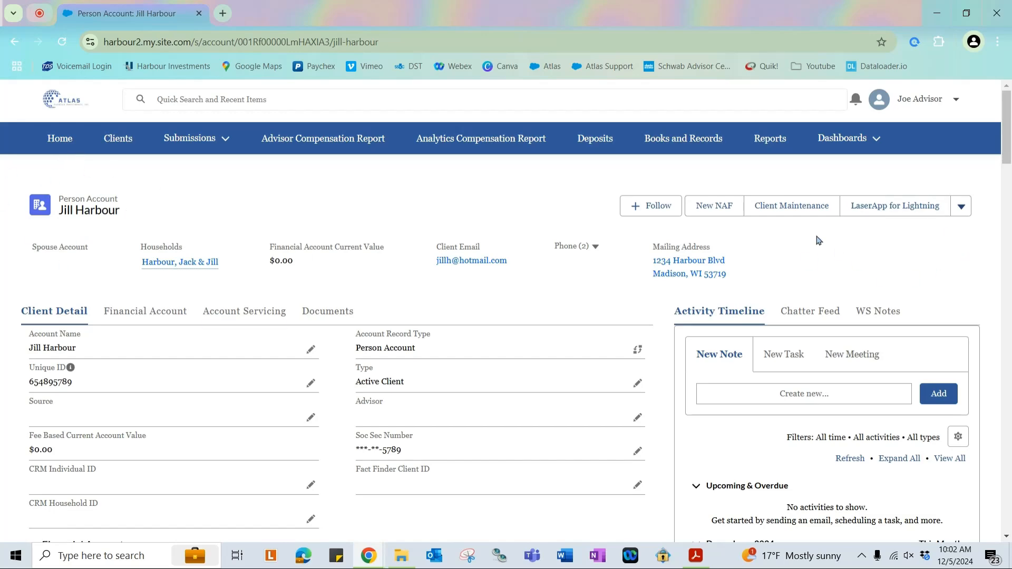
Begin a Client Maintenance request of type Signature Card for CIP covering 1 account
{"action": "left_click", "coordinate": [785, 213]}
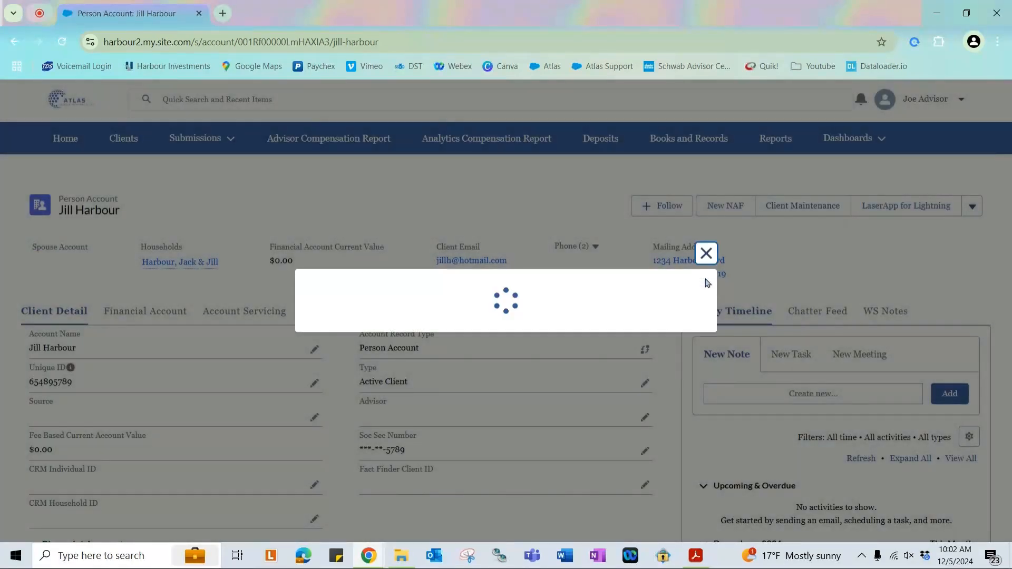
{"action": "left_click", "coordinate": [401, 296]}
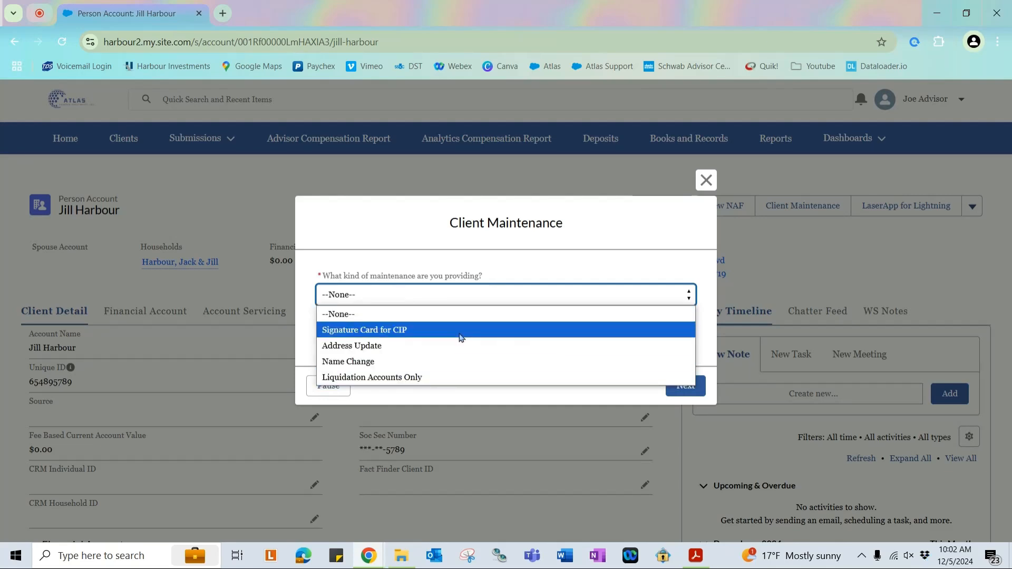
{"action": "left_click", "coordinate": [535, 330]}
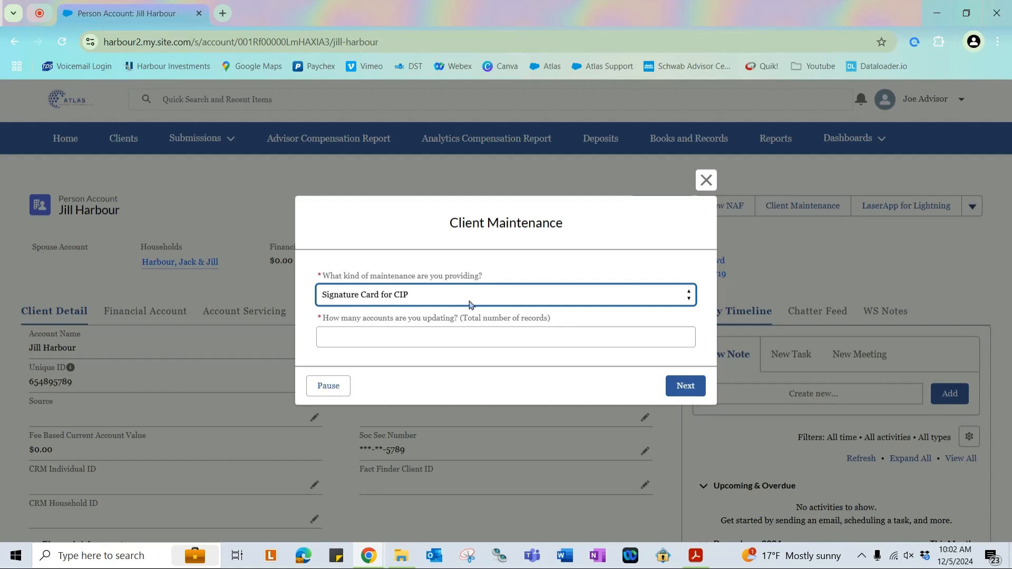
{"action": "left_click", "coordinate": [426, 337]}
{"action": "type", "text": "1"}
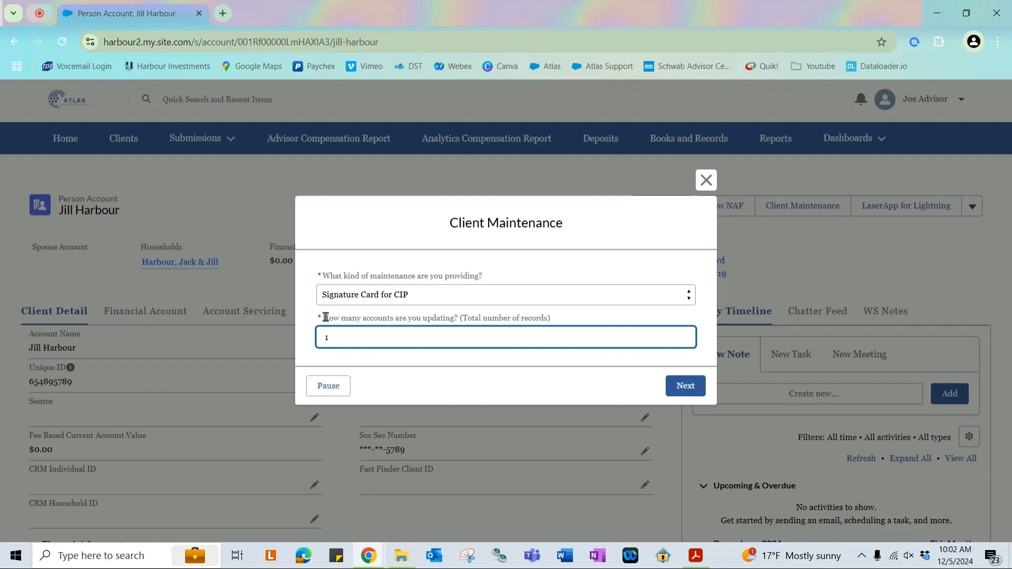
{"action": "left_click_drag", "start_coordinate": [325, 317], "coordinate": [466, 315]}
{"action": "left_click", "coordinate": [387, 336]}
{"action": "left_click", "coordinate": [677, 384]}
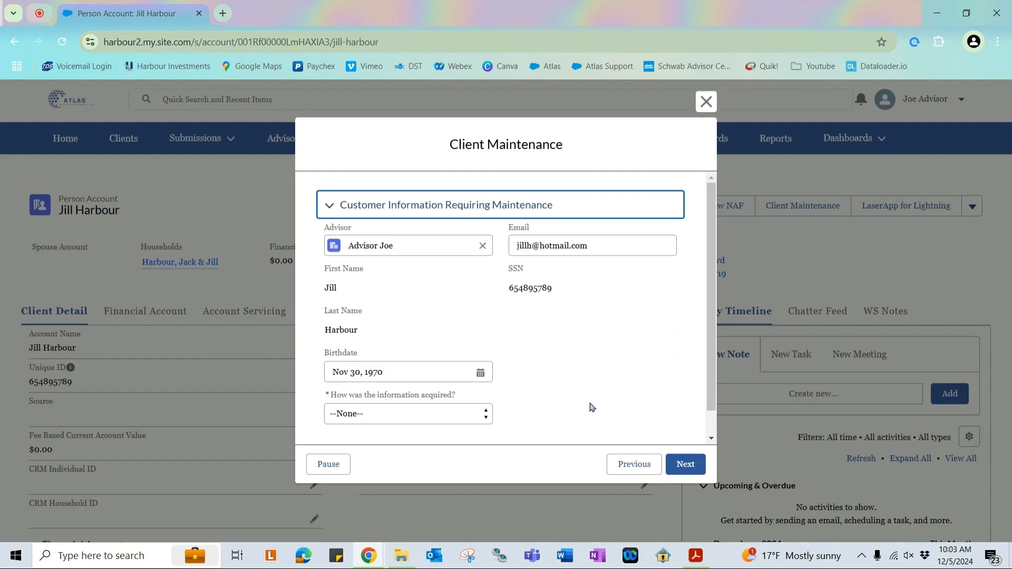
Set 'How was the information acquired?' to Customer Profile Maintenance
{"action": "left_click", "coordinate": [420, 414]}
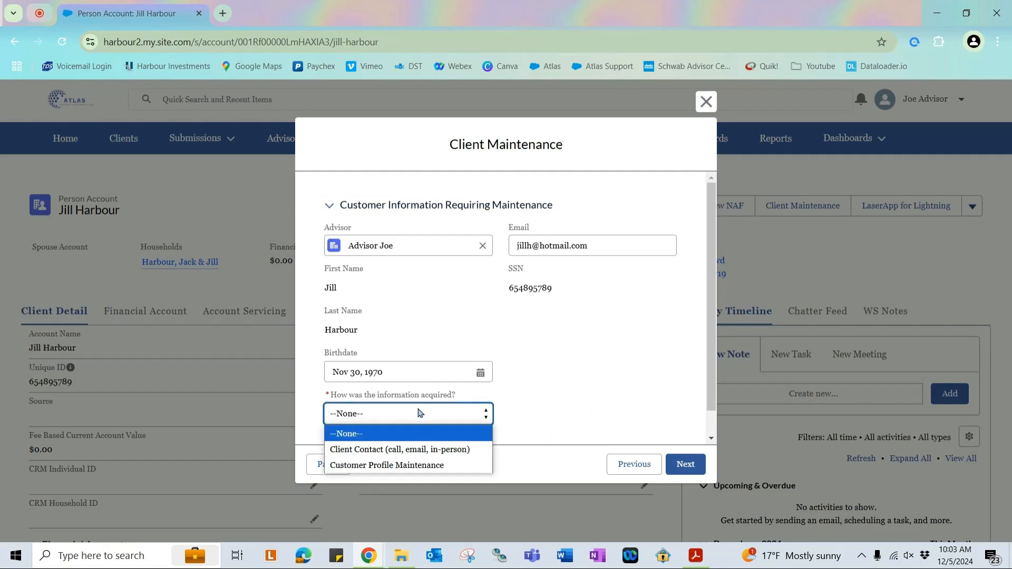
{"action": "left_click", "coordinate": [449, 468]}
{"action": "left_click_drag", "start_coordinate": [328, 400], "coordinate": [484, 401]}
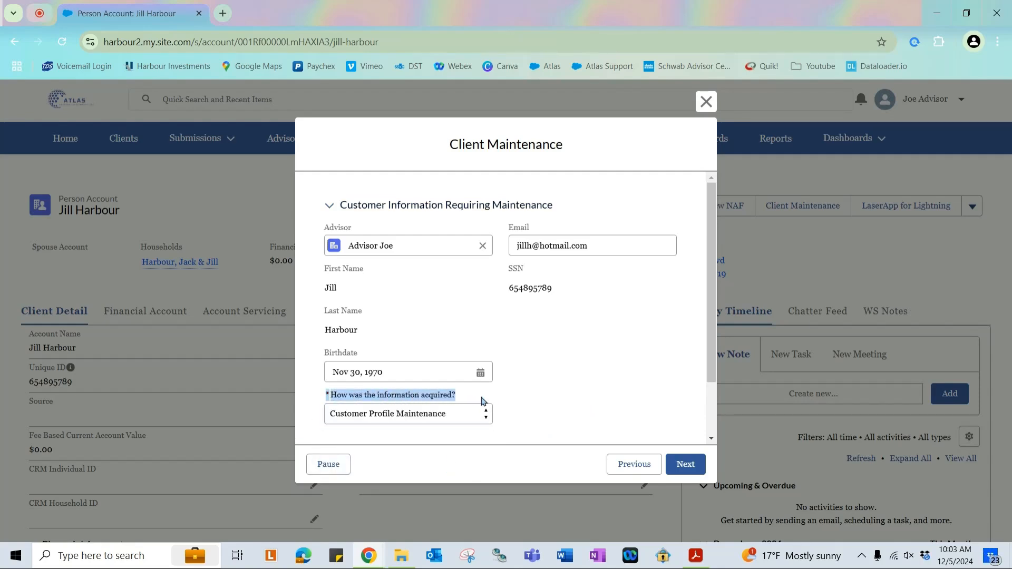
{"action": "left_click", "coordinate": [600, 402]}
{"action": "left_click", "coordinate": [695, 458]}
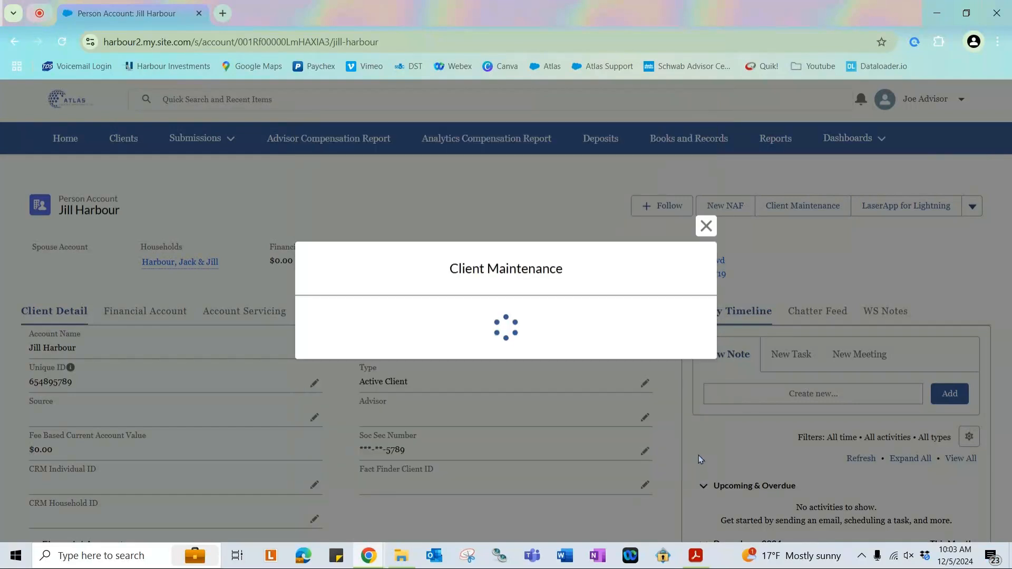
Upload Customer-Profile-Maintenance1.pdf from the CIP forms folder to the request
{"action": "left_click", "coordinate": [401, 555]}
{"action": "left_click_drag", "start_coordinate": [295, 505], "coordinate": [431, 316]}
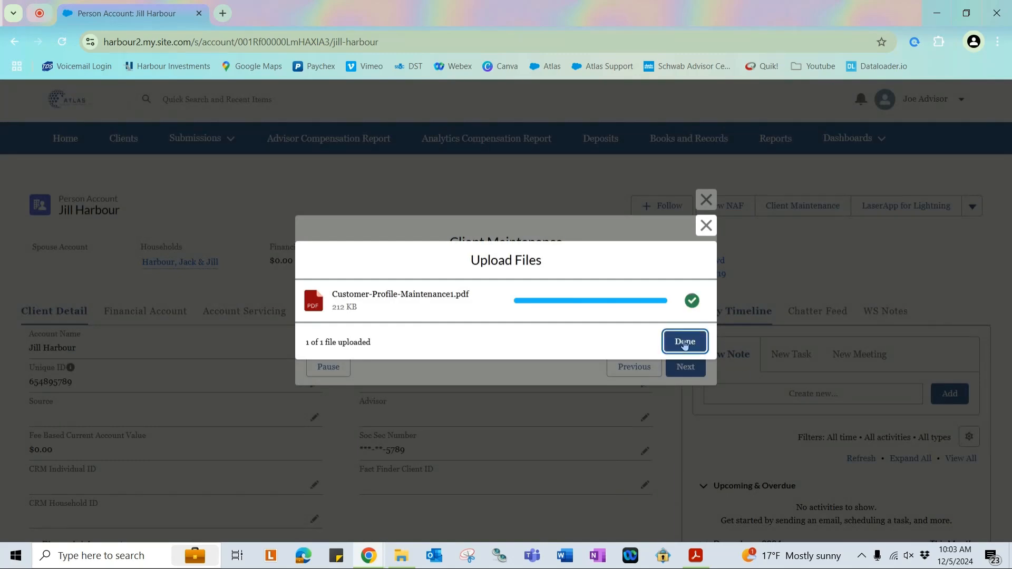
{"action": "left_click", "coordinate": [684, 342]}
{"action": "left_click", "coordinate": [695, 367]}
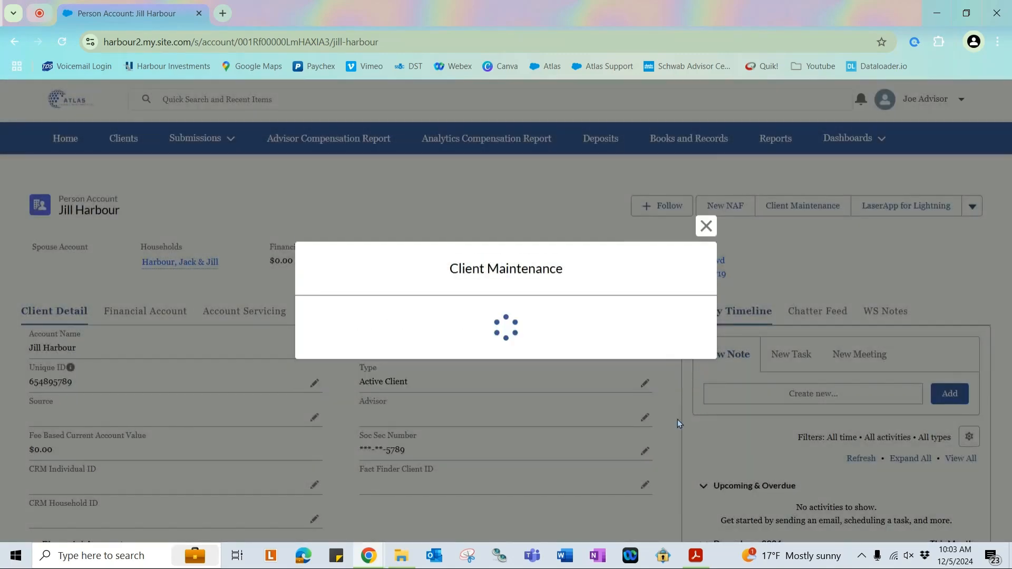
Review the entered details, including information source, email authorization and Annual Opt Out rows
{"action": "scroll", "coordinate": [665, 356], "scroll_direction": "down", "scroll_amount": 3}
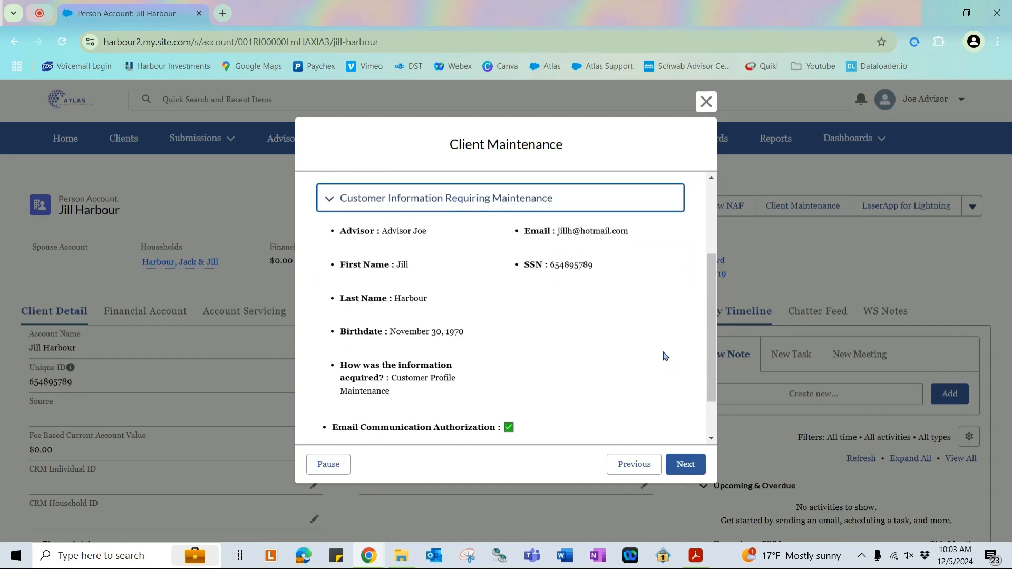
{"action": "scroll", "coordinate": [669, 352], "scroll_direction": "up", "scroll_amount": 3}
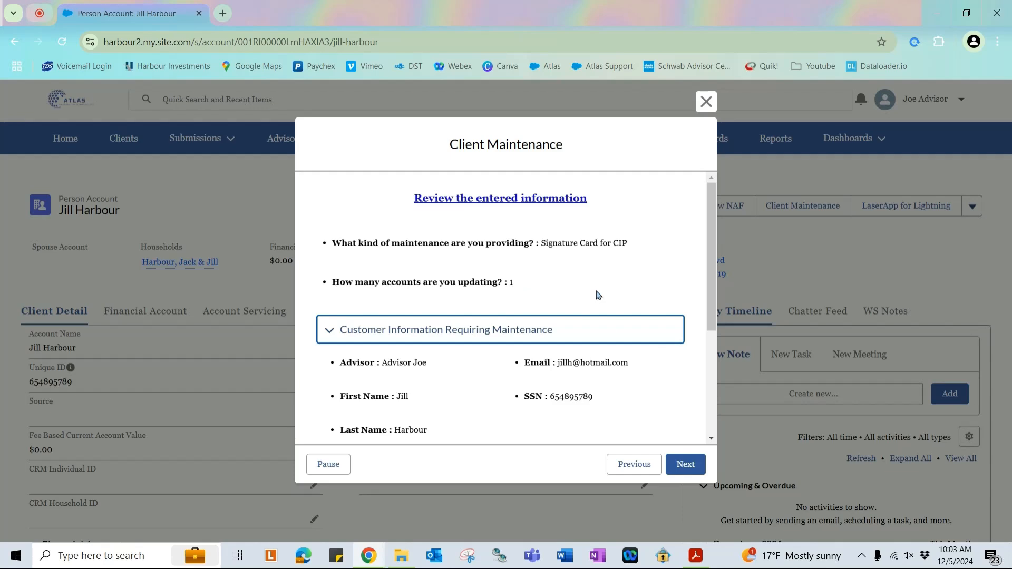
{"action": "scroll", "coordinate": [603, 294], "scroll_direction": "down", "scroll_amount": 2}
{"action": "scroll", "coordinate": [607, 298], "scroll_direction": "down", "scroll_amount": 2}
{"action": "scroll", "coordinate": [611, 306], "scroll_direction": "down", "scroll_amount": 2}
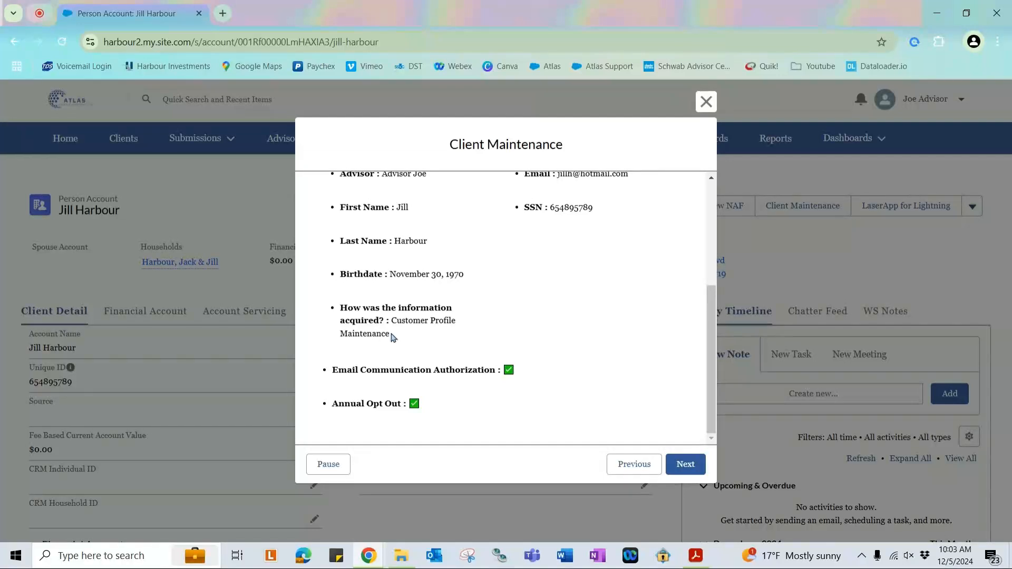
{"action": "left_click_drag", "start_coordinate": [399, 340], "coordinate": [393, 321]}
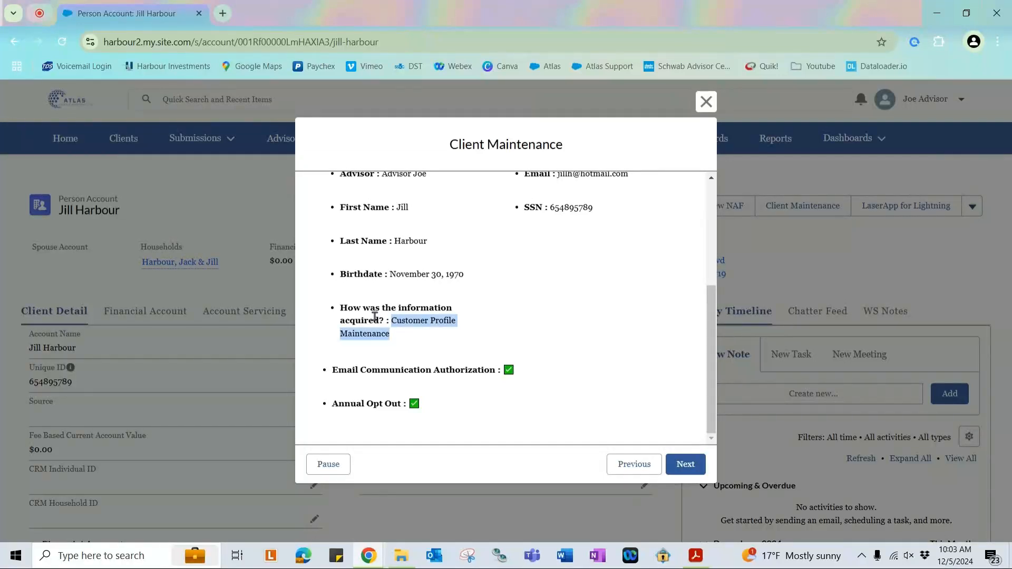
{"action": "left_click_drag", "start_coordinate": [331, 371], "coordinate": [532, 381]}
{"action": "left_click_drag", "start_coordinate": [333, 404], "coordinate": [437, 404]}
{"action": "left_click", "coordinate": [630, 378]}
Accept the review, confirm the Financial Profile Statement, and submit the signature card request
{"action": "scroll", "coordinate": [630, 377], "scroll_direction": "up", "scroll_amount": 3}
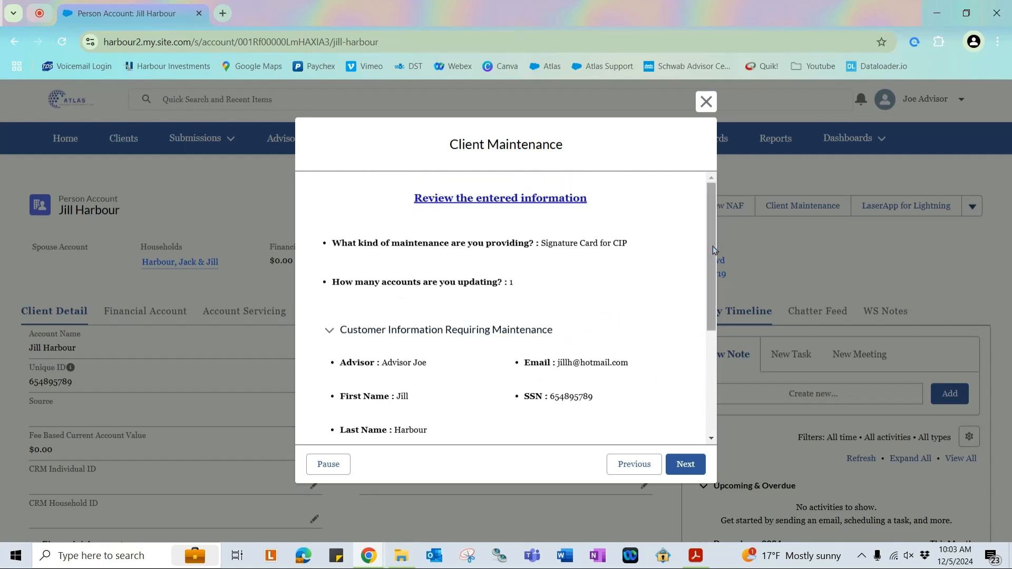
{"action": "left_click", "coordinate": [686, 465]}
{"action": "left_click", "coordinate": [321, 356]}
{"action": "left_click", "coordinate": [687, 400]}
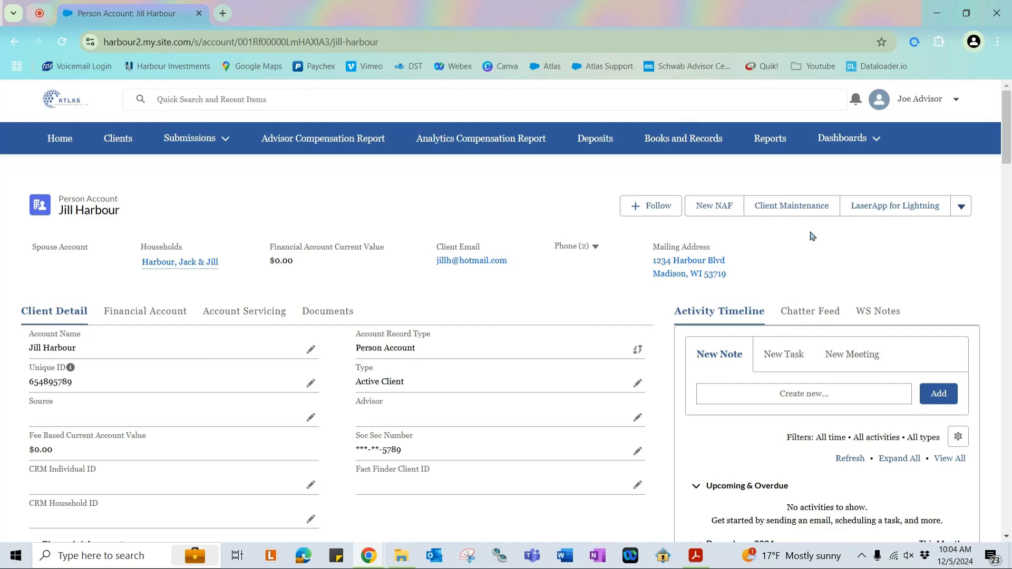
Begin a new Client Maintenance request of type Address Update covering 1 account
{"action": "left_click", "coordinate": [792, 210]}
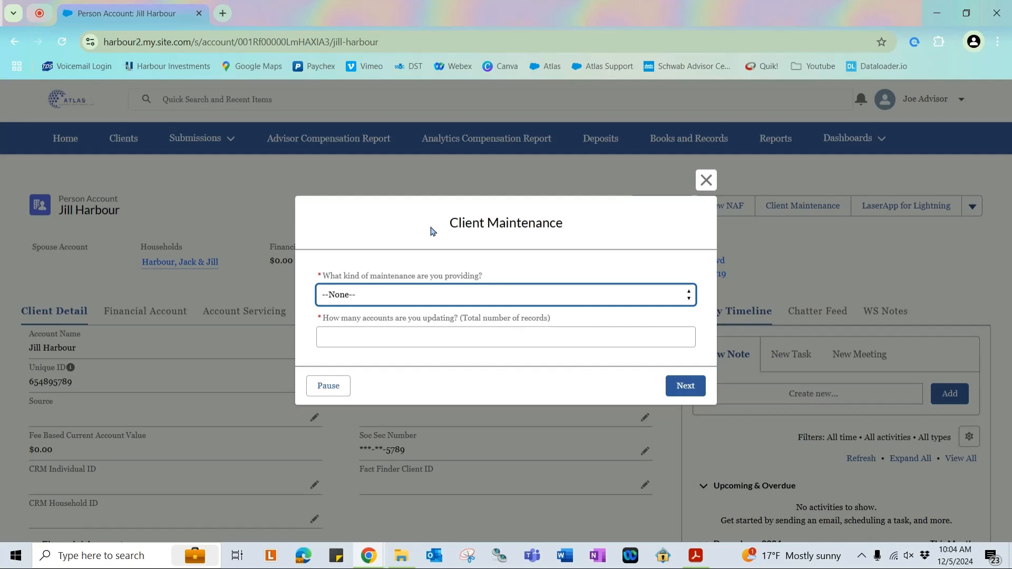
{"action": "left_click", "coordinate": [377, 299]}
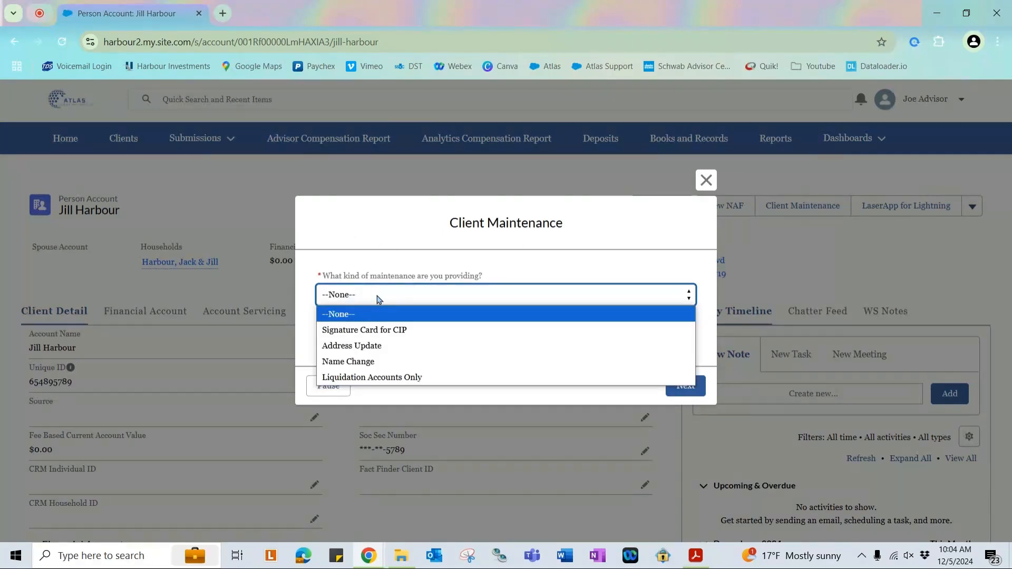
{"action": "left_click", "coordinate": [456, 348]}
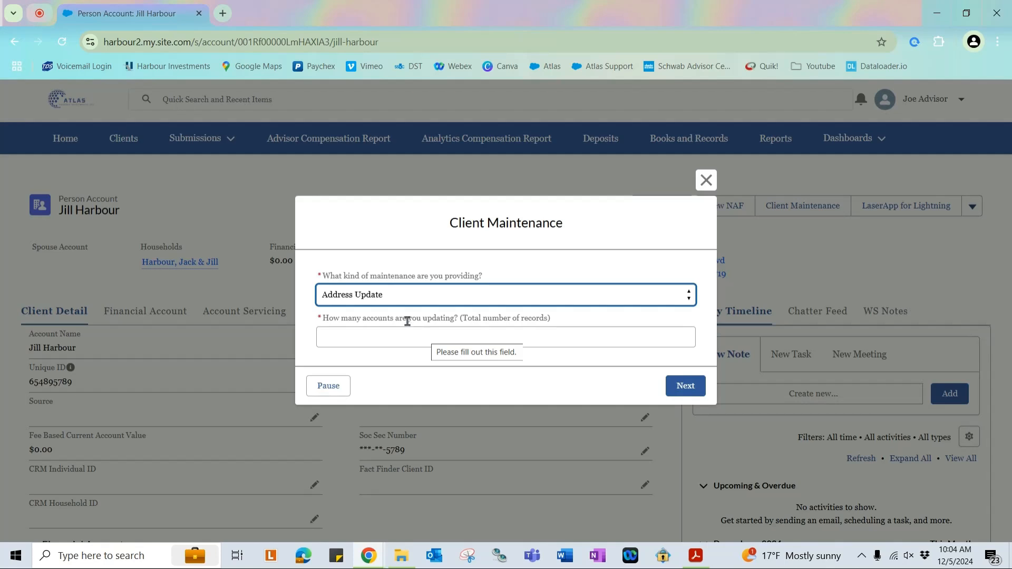
{"action": "left_click_drag", "start_coordinate": [321, 319], "coordinate": [462, 331]}
{"action": "left_click", "coordinate": [441, 340]}
{"action": "type", "text": "1"}
{"action": "key", "text": "Return"}
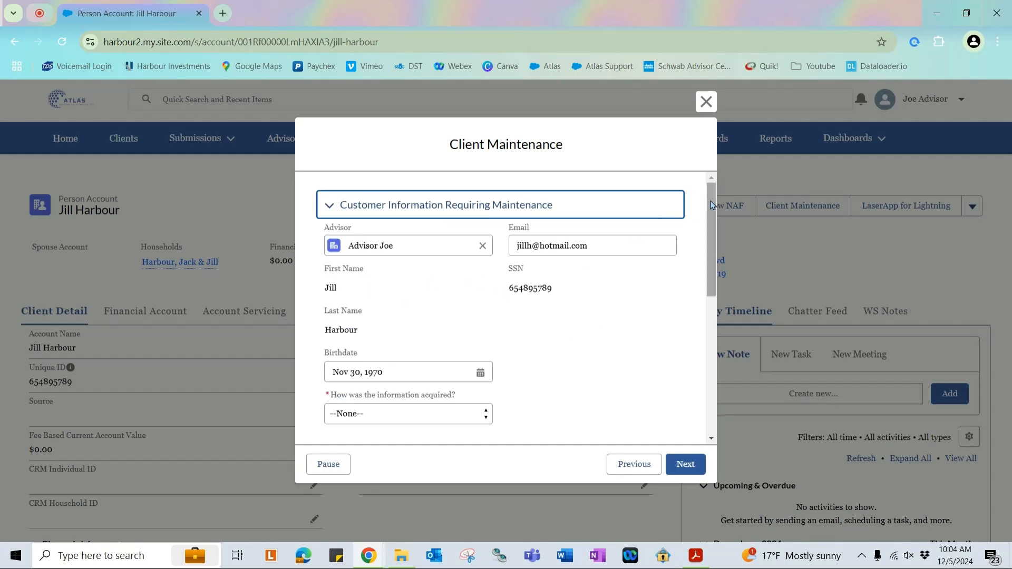
{"action": "left_click_drag", "start_coordinate": [325, 395], "coordinate": [470, 395]}
{"action": "left_click", "coordinate": [485, 420]}
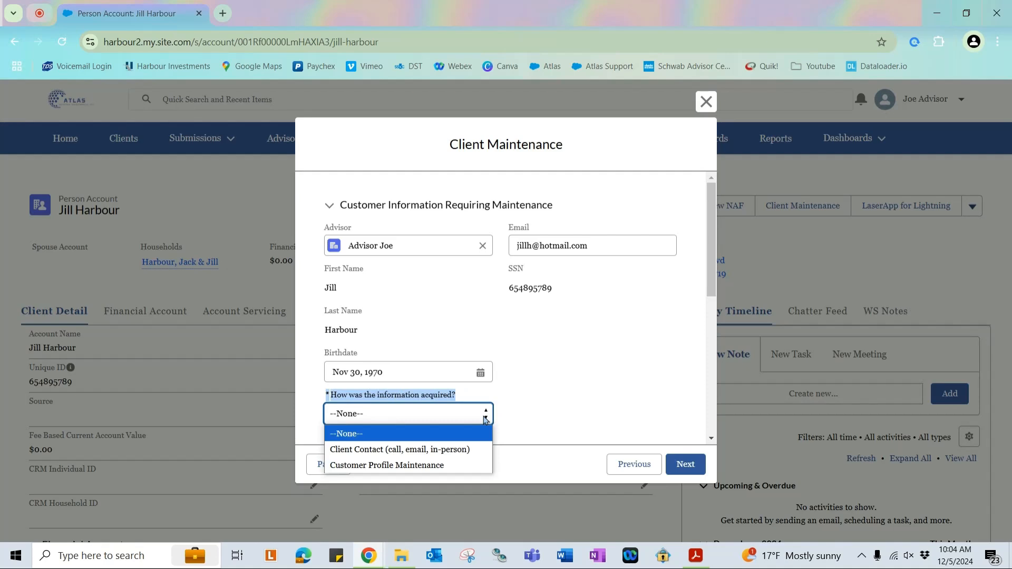
{"action": "left_click", "coordinate": [474, 450]}
{"action": "scroll", "coordinate": [601, 357], "scroll_direction": "down", "scroll_amount": 5}
{"action": "left_click_drag", "start_coordinate": [454, 262], "coordinate": [315, 267]}
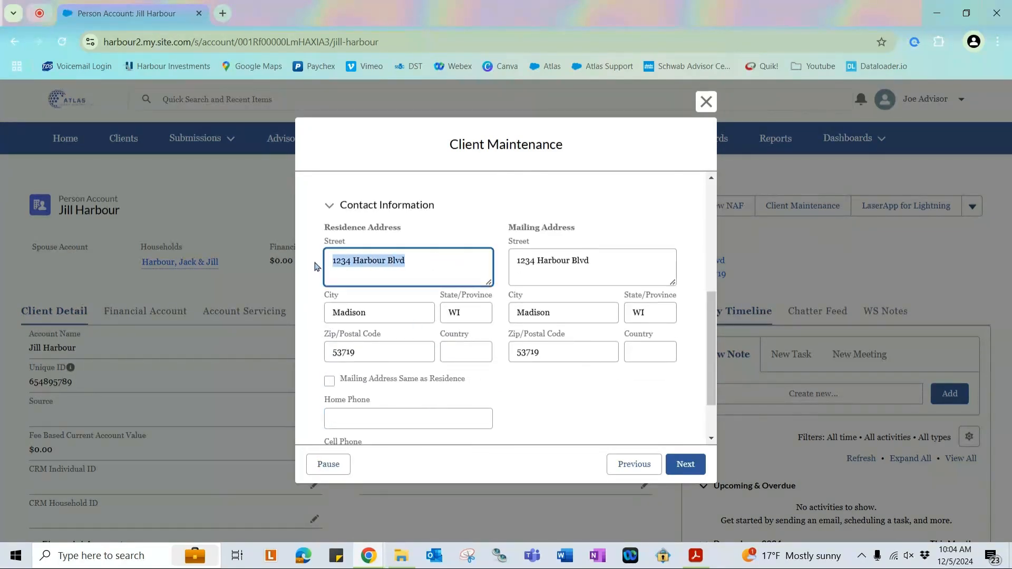
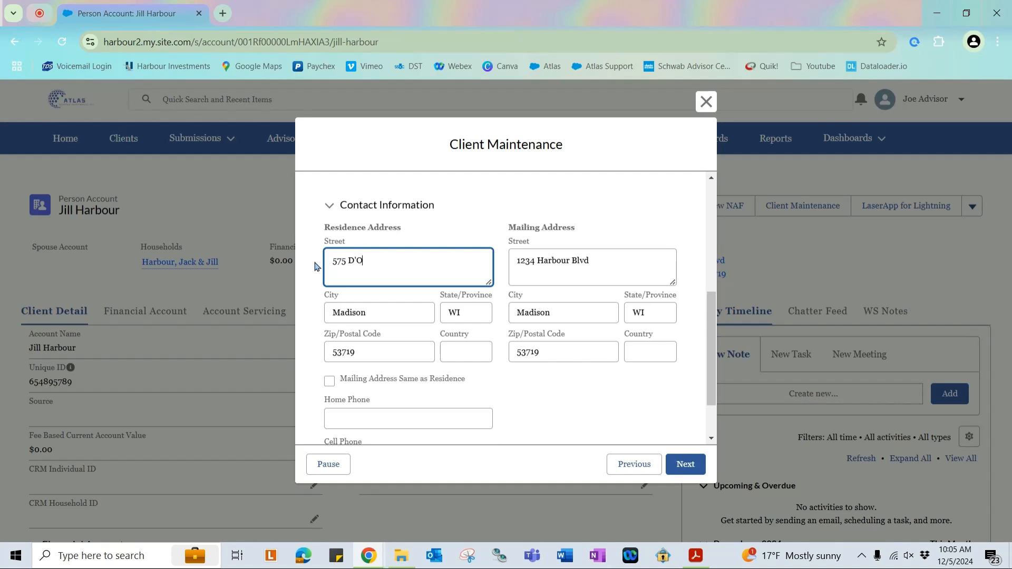
{"action": "left_click", "coordinate": [329, 381]}
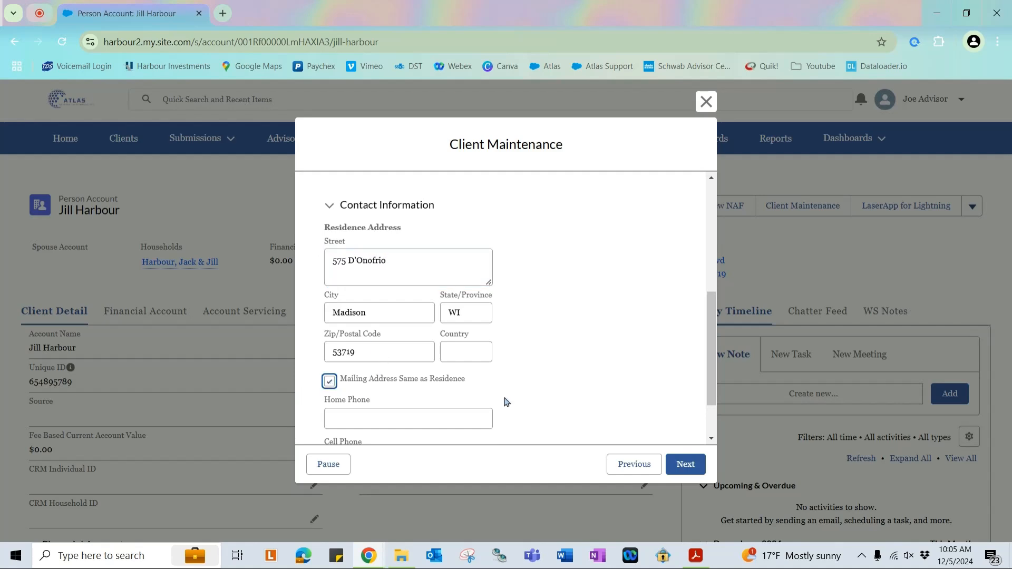
{"action": "scroll", "coordinate": [603, 351], "scroll_direction": "up", "scroll_amount": 5}
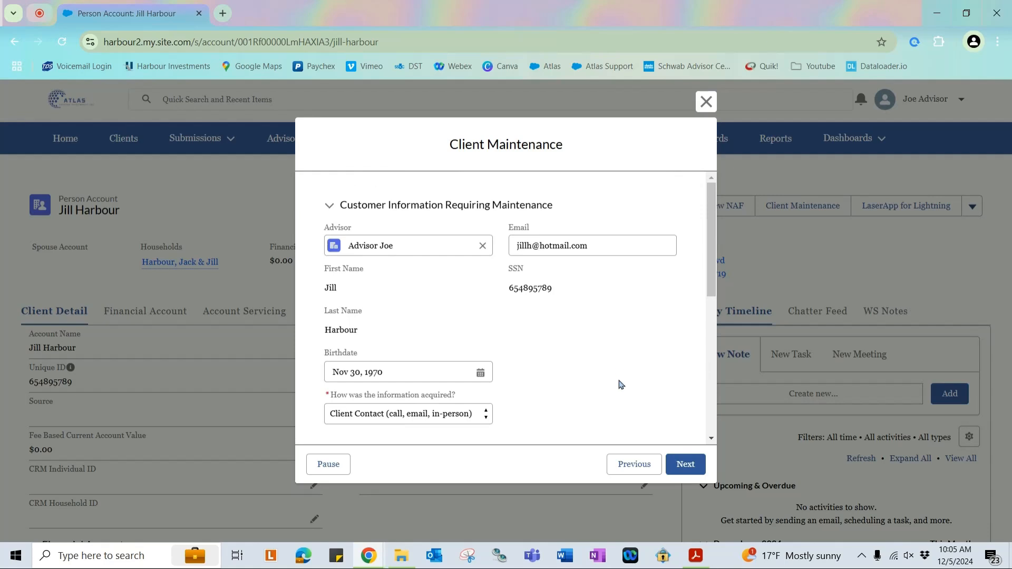
{"action": "left_click", "coordinate": [689, 469]}
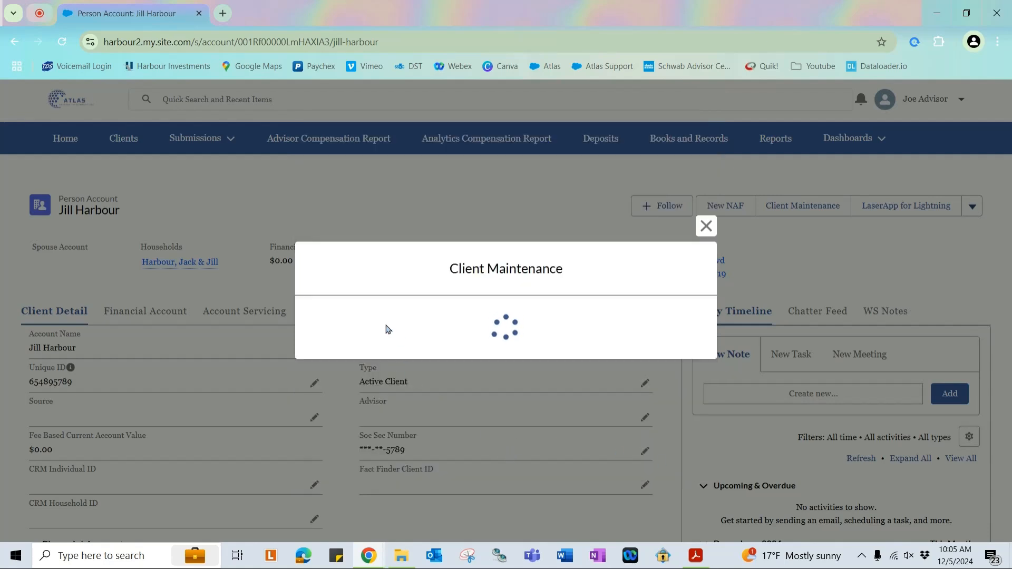
Add the second account by searching 'joseph' and selecting the matching existing account
{"action": "type", "text": "joseph"}
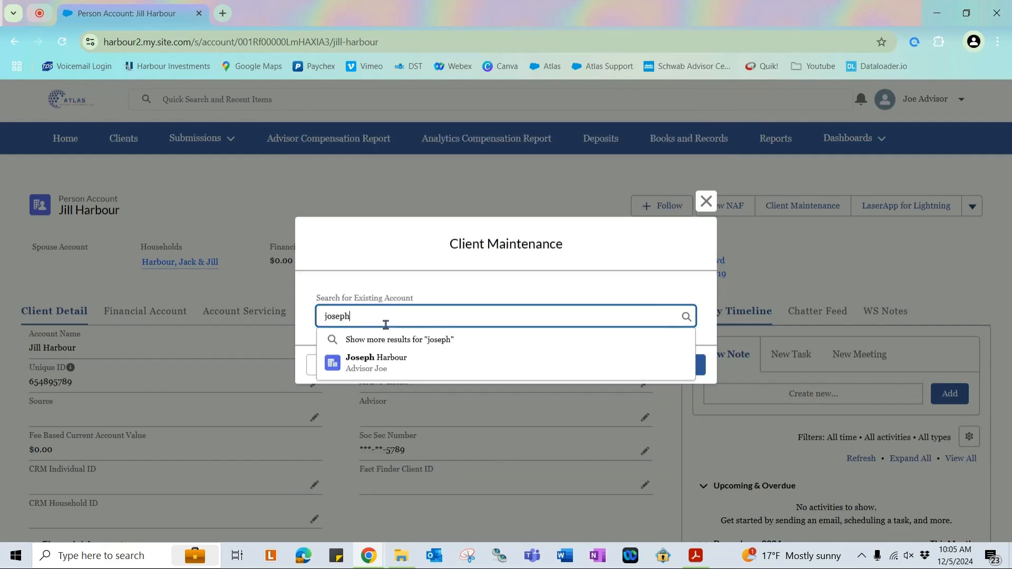
{"action": "left_click", "coordinate": [390, 363]}
{"action": "left_click", "coordinate": [685, 365]}
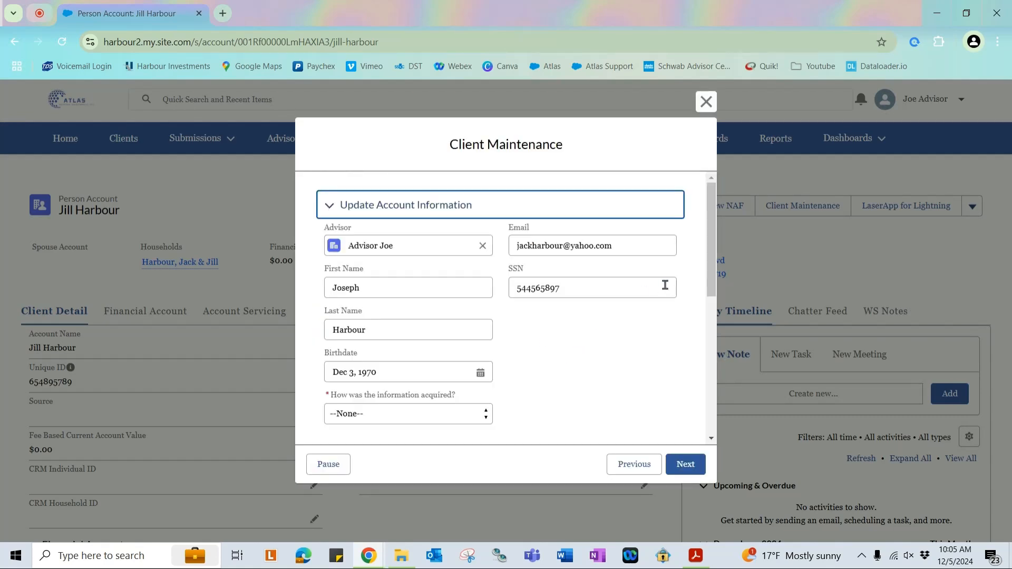
Set its source to Client Contact, re-enter the residence street, and match the mailing address
{"action": "left_click_drag", "start_coordinate": [325, 395], "coordinate": [463, 396]}
{"action": "left_click", "coordinate": [429, 417]}
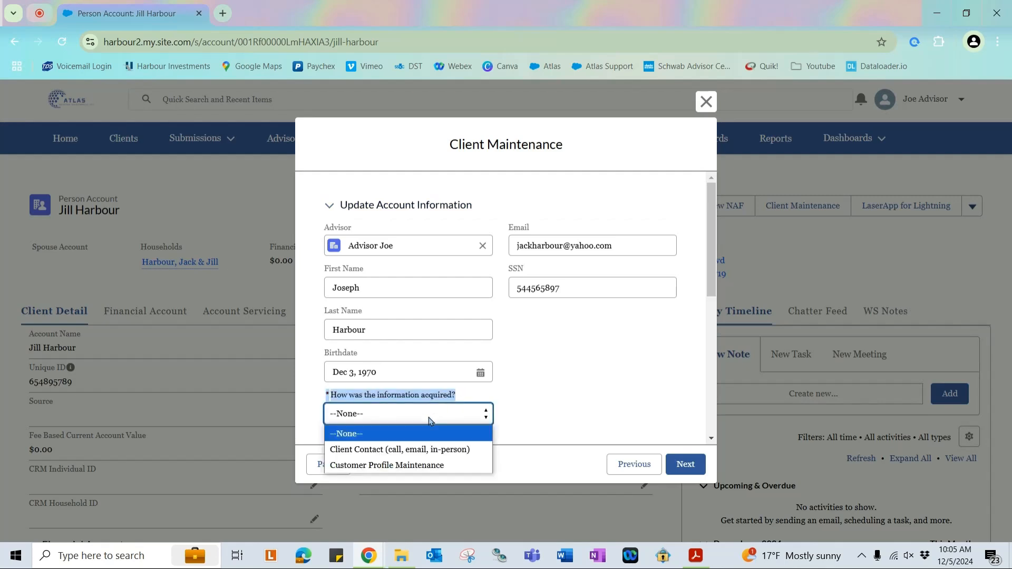
{"action": "left_click", "coordinate": [431, 451]}
{"action": "scroll", "coordinate": [527, 352], "scroll_direction": "down", "scroll_amount": 4}
{"action": "scroll", "coordinate": [546, 367], "scroll_direction": "down", "scroll_amount": 1}
{"action": "left_click_drag", "start_coordinate": [468, 264], "coordinate": [308, 266]}
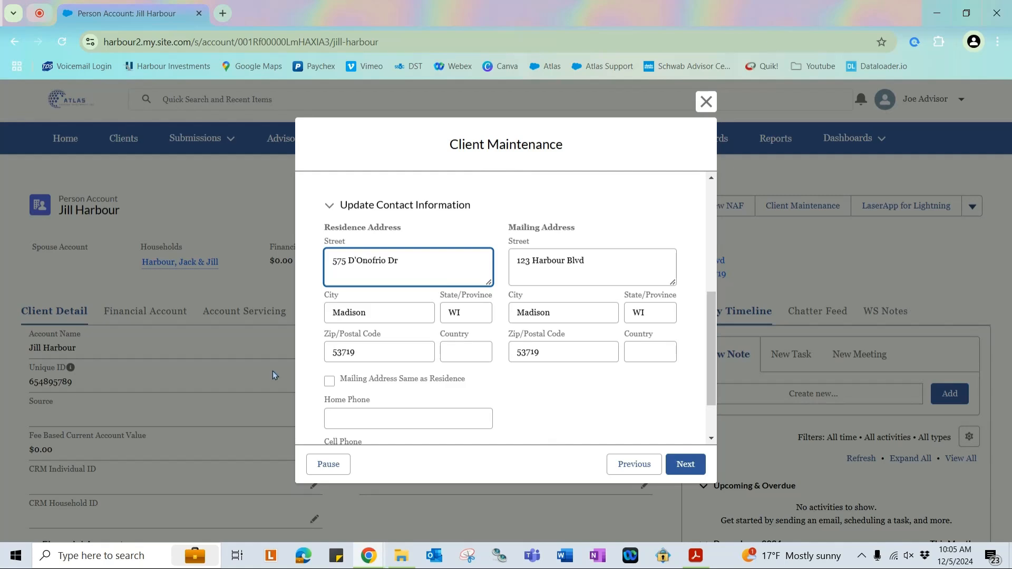
{"action": "left_click", "coordinate": [328, 380]}
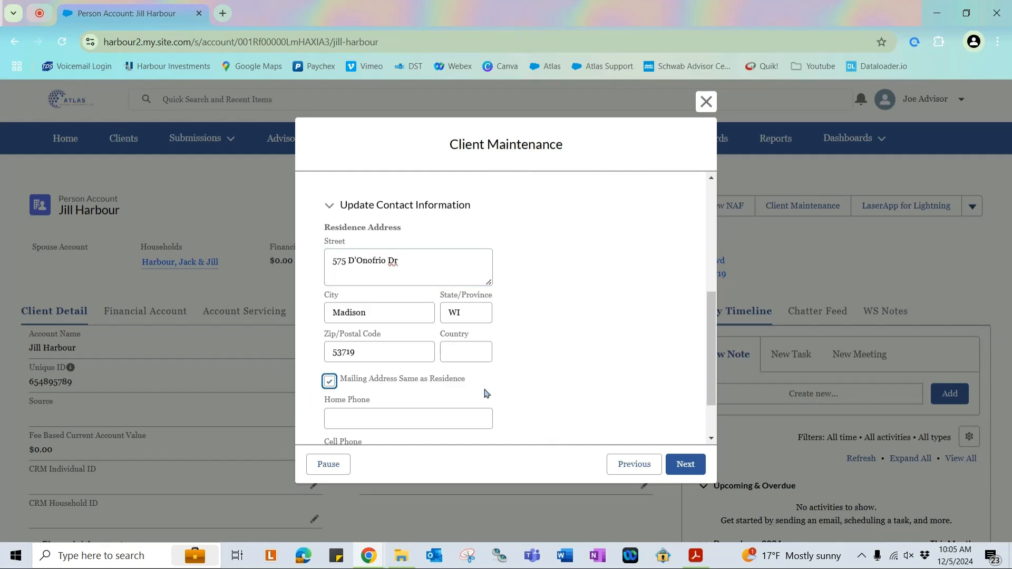
{"action": "scroll", "coordinate": [658, 437], "scroll_direction": "down", "scroll_amount": 1}
{"action": "left_click", "coordinate": [685, 462]}
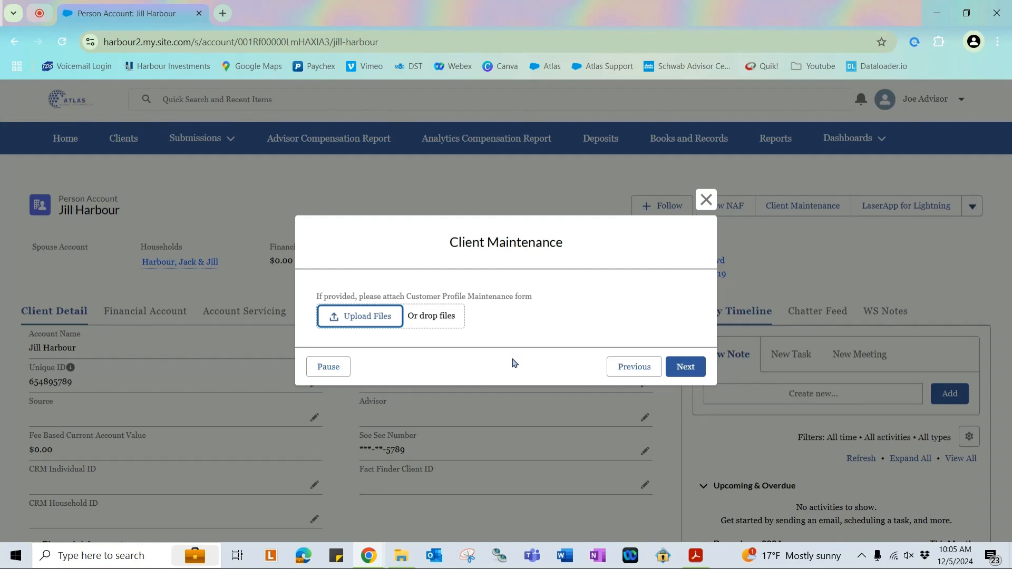
Skip both upload steps without files and read through the two-account address review summary
{"action": "left_click", "coordinate": [684, 366]}
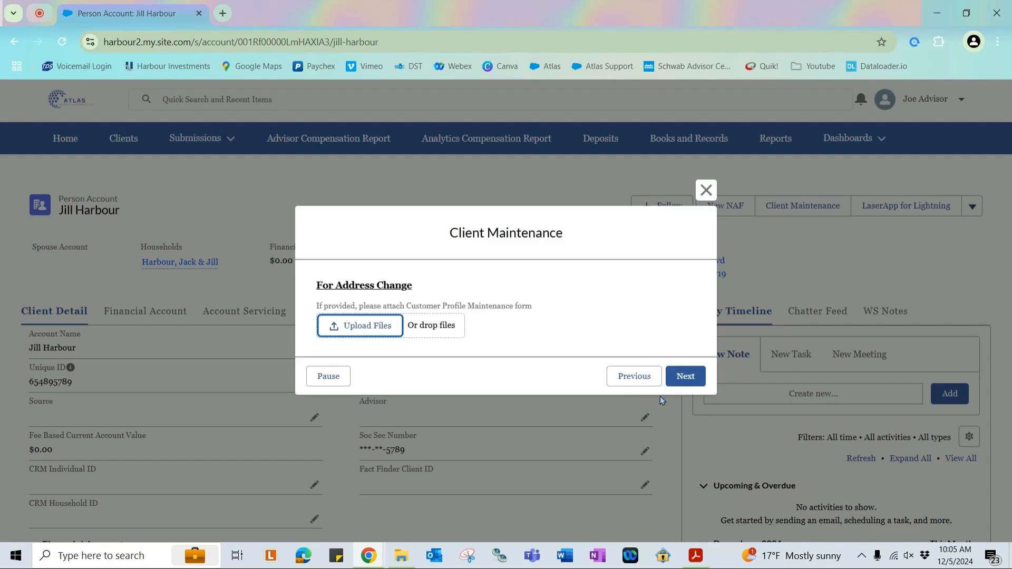
{"action": "left_click", "coordinate": [691, 374]}
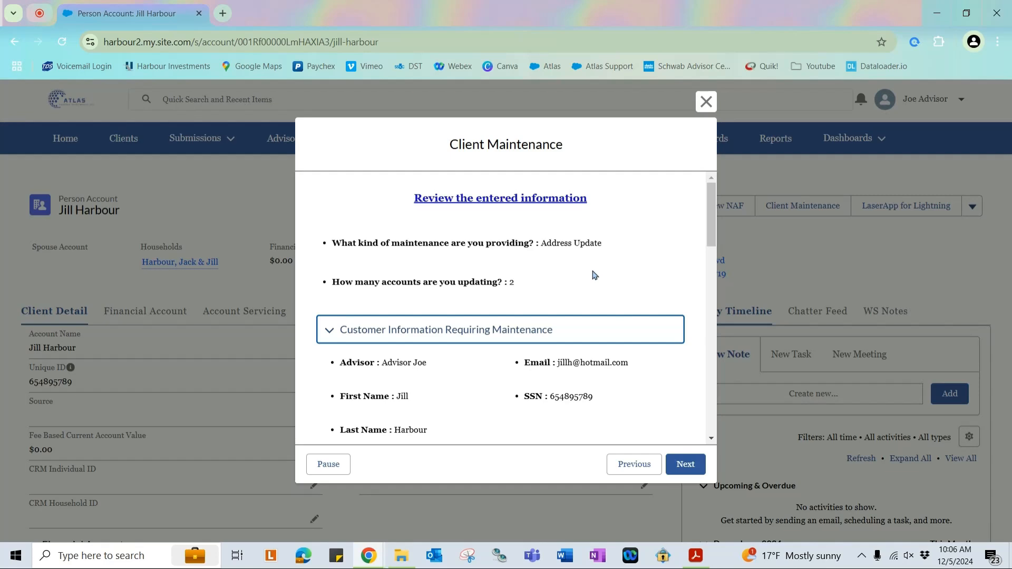
{"action": "left_click_drag", "start_coordinate": [710, 219], "coordinate": [717, 247]}
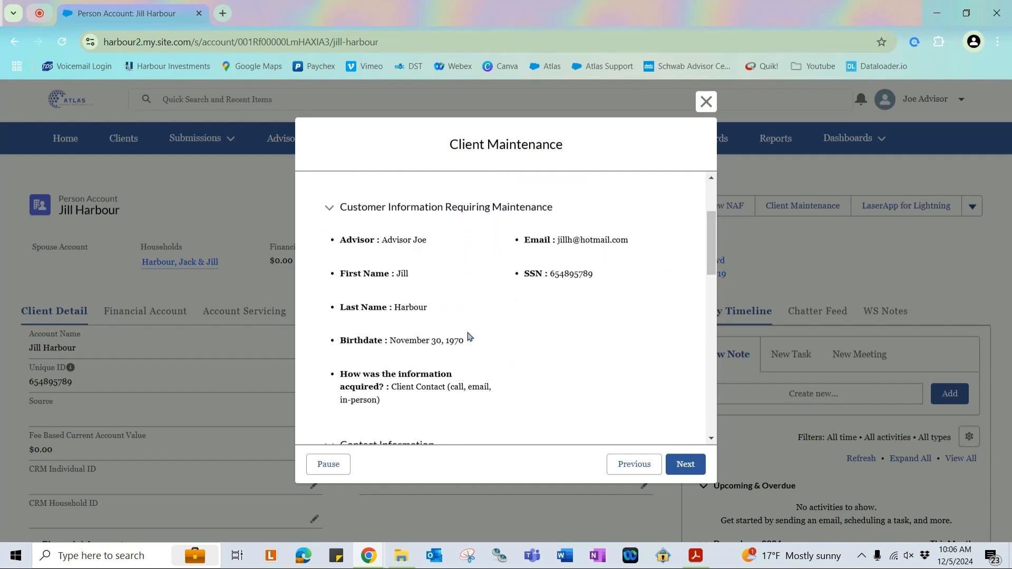
{"action": "scroll", "coordinate": [502, 354], "scroll_direction": "down", "scroll_amount": 2}
{"action": "scroll", "coordinate": [502, 354], "scroll_direction": "down", "scroll_amount": 2}
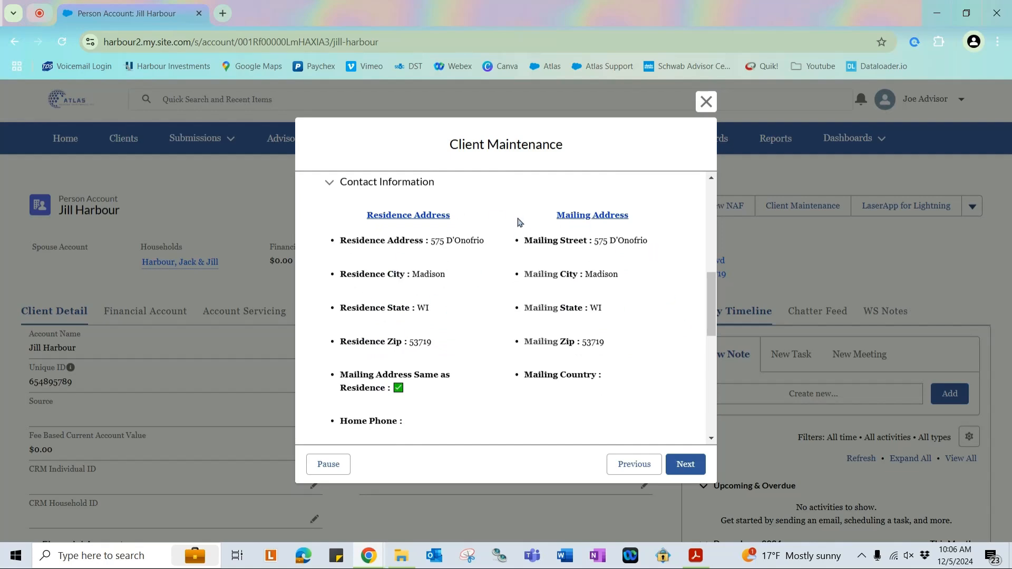
{"action": "scroll", "coordinate": [532, 293], "scroll_direction": "down", "scroll_amount": 4}
{"action": "scroll", "coordinate": [535, 293], "scroll_direction": "down", "scroll_amount": 1}
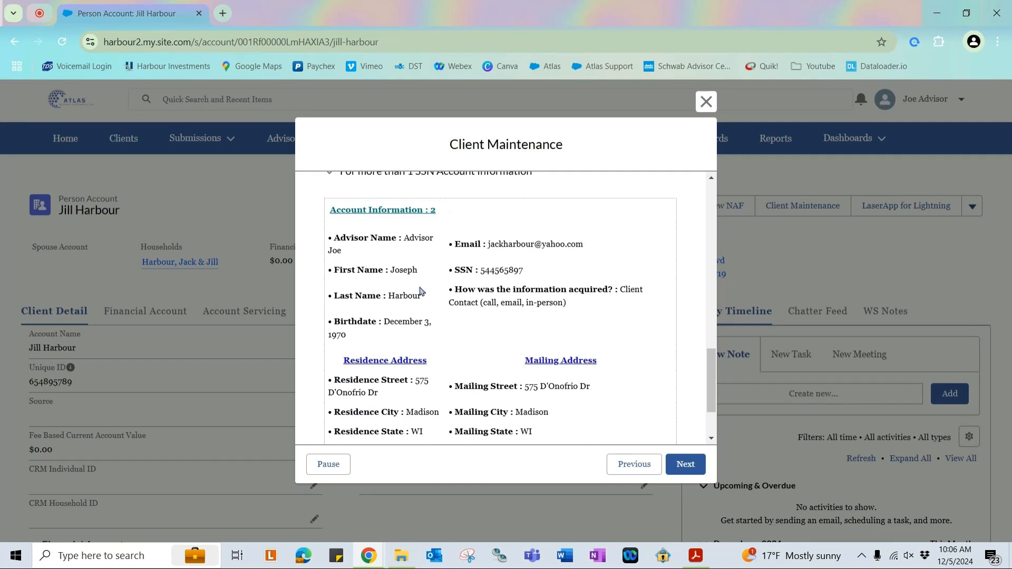
{"action": "scroll", "coordinate": [441, 298], "scroll_direction": "down", "scroll_amount": 1}
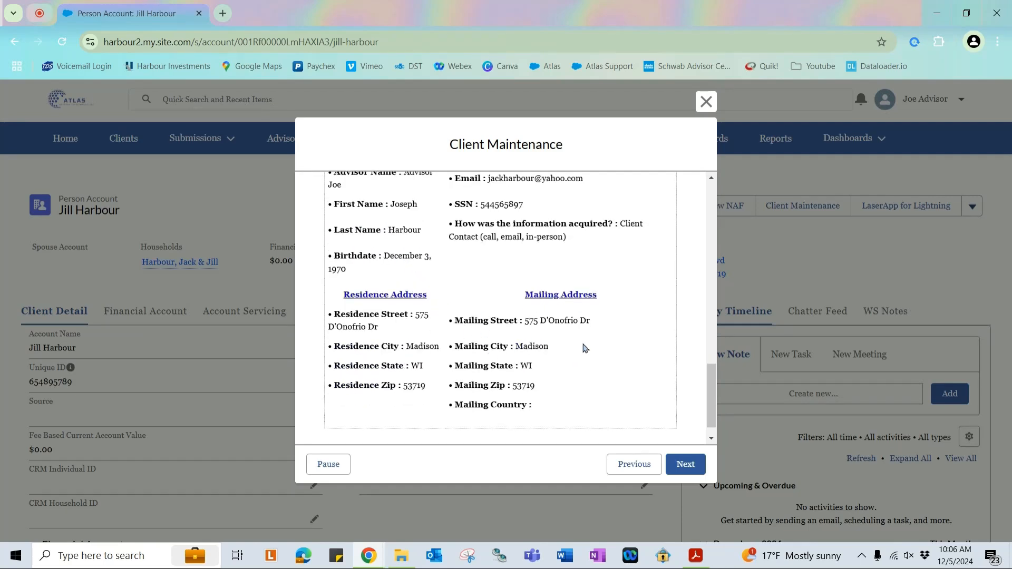
{"action": "scroll", "coordinate": [585, 348], "scroll_direction": "down", "scroll_amount": 1}
{"action": "left_click", "coordinate": [687, 466]}
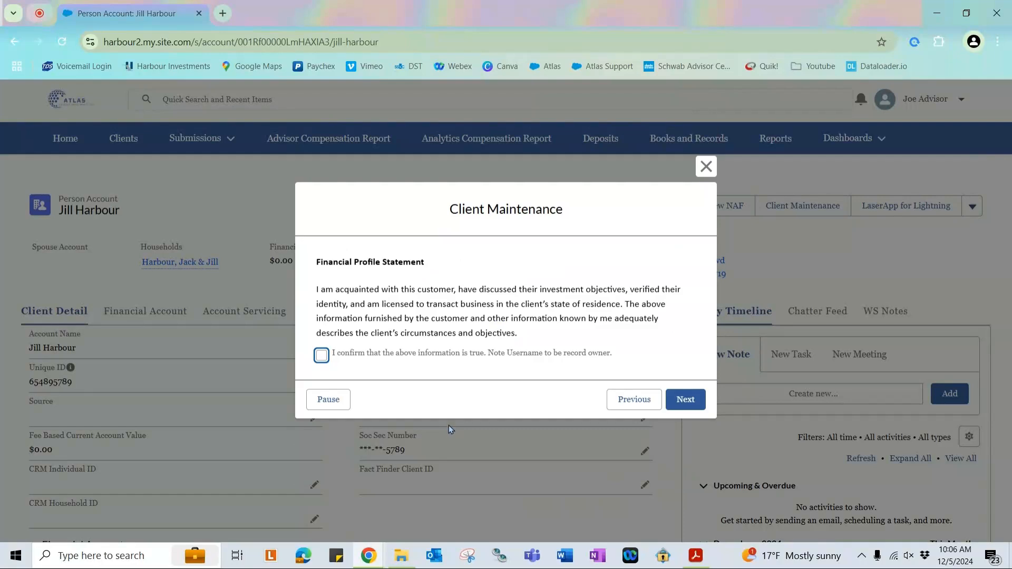
Confirm the Financial Profile Statement, submit the address update, and check the refreshed account page
{"action": "left_click", "coordinate": [322, 355]}
{"action": "left_click", "coordinate": [687, 400]}
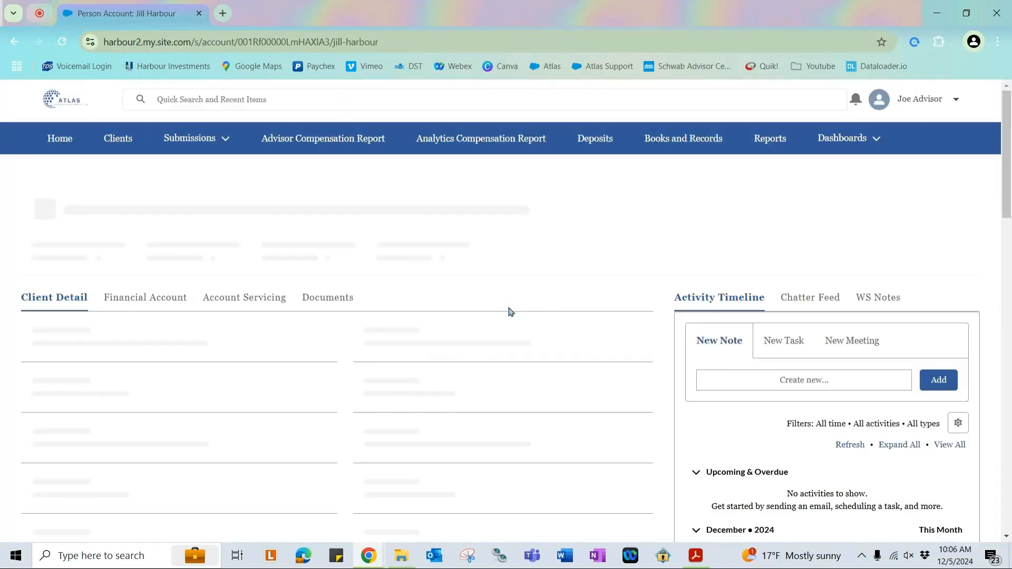
{"action": "scroll", "coordinate": [343, 358], "scroll_direction": "down", "scroll_amount": 8}
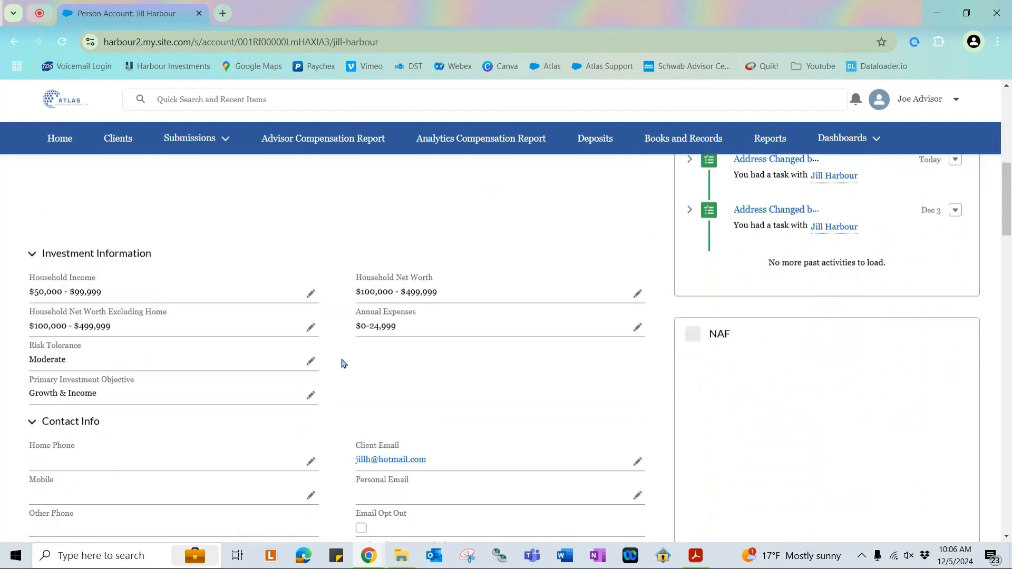
{"action": "scroll", "coordinate": [343, 363], "scroll_direction": "down", "scroll_amount": 5}
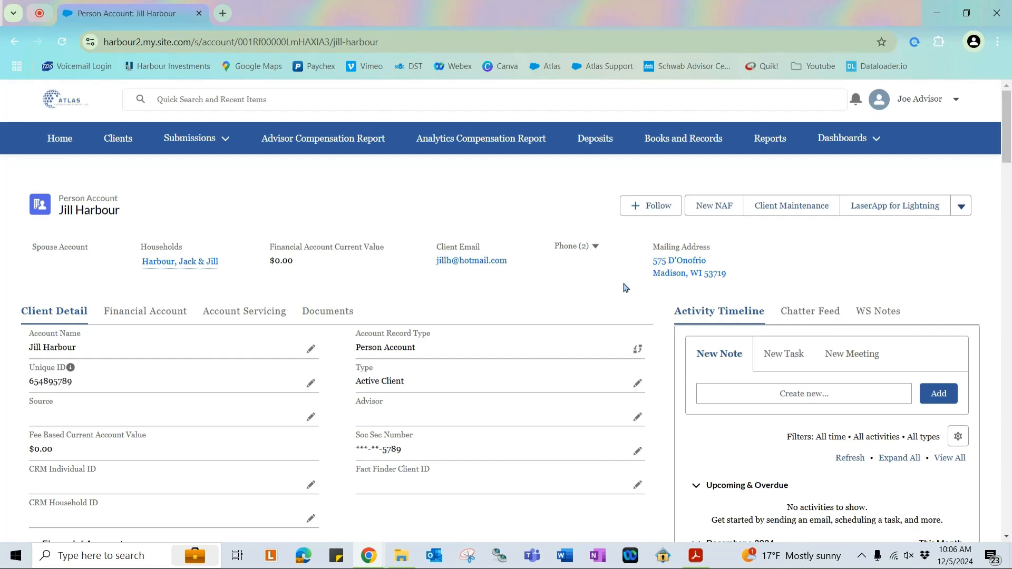
Begin a Name Change maintenance request covering 1 account
{"action": "left_click", "coordinate": [806, 211]}
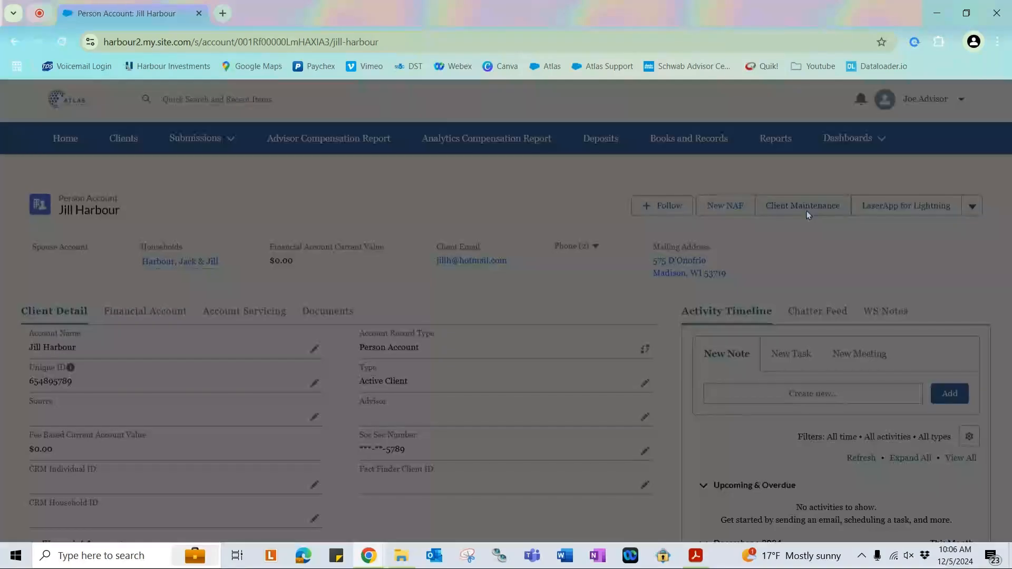
{"action": "left_click", "coordinate": [337, 295]}
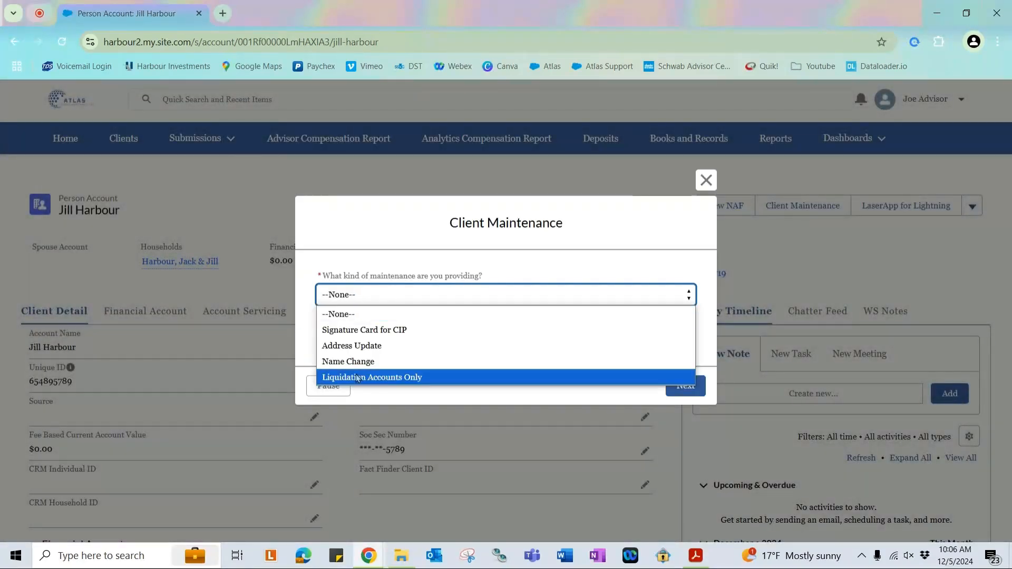
{"action": "left_click", "coordinate": [407, 362]}
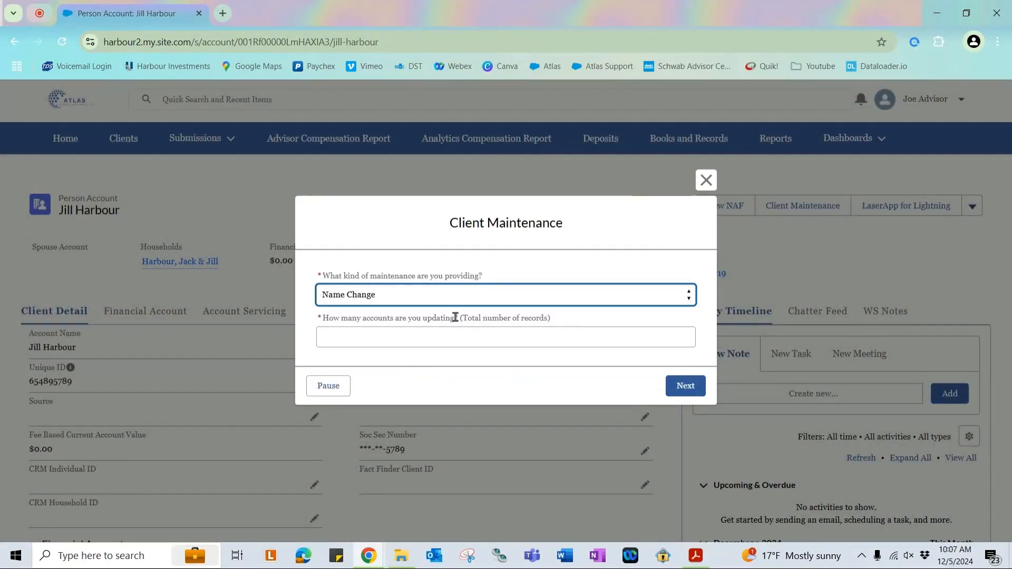
{"action": "left_click", "coordinate": [474, 343]}
{"action": "type", "text": "1"}
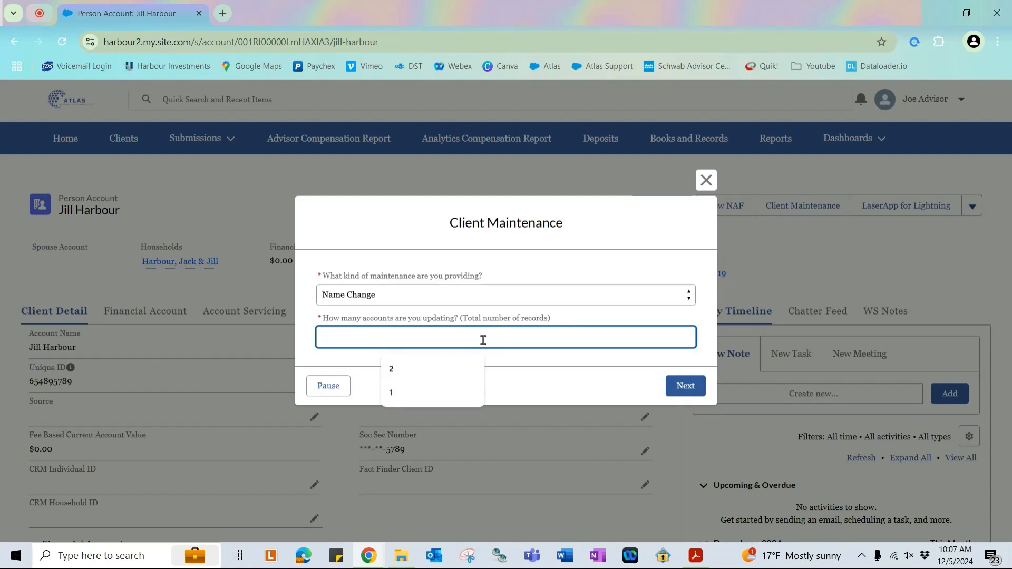
{"action": "left_click", "coordinate": [699, 390]}
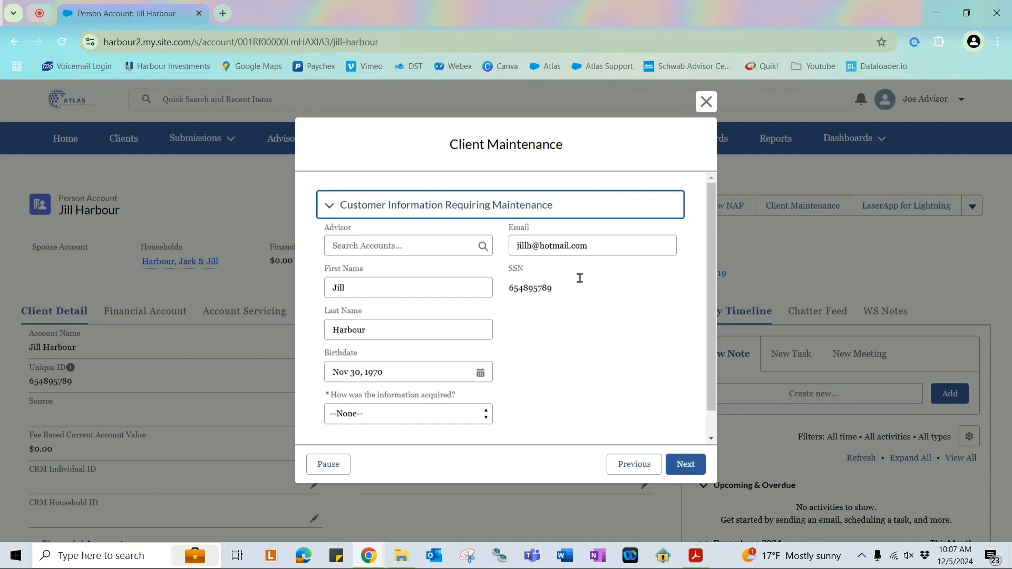
Append '-Staddon' to the client's last name and set the information source to Client Contact
{"action": "left_click", "coordinate": [397, 329]}
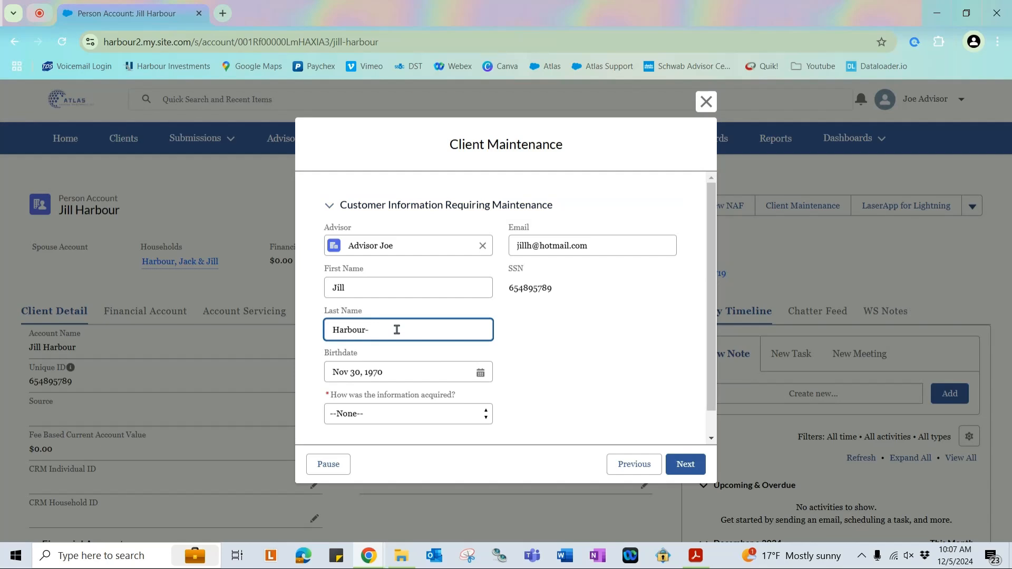
{"action": "type", "text": "-Staddon"}
{"action": "left_click", "coordinate": [615, 370]}
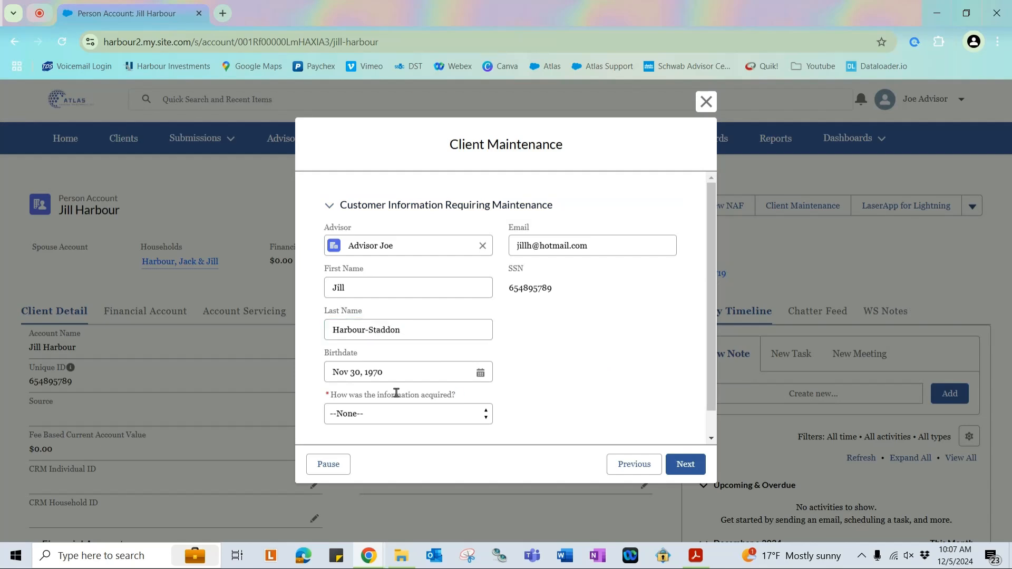
{"action": "left_click_drag", "start_coordinate": [457, 395], "coordinate": [323, 403]}
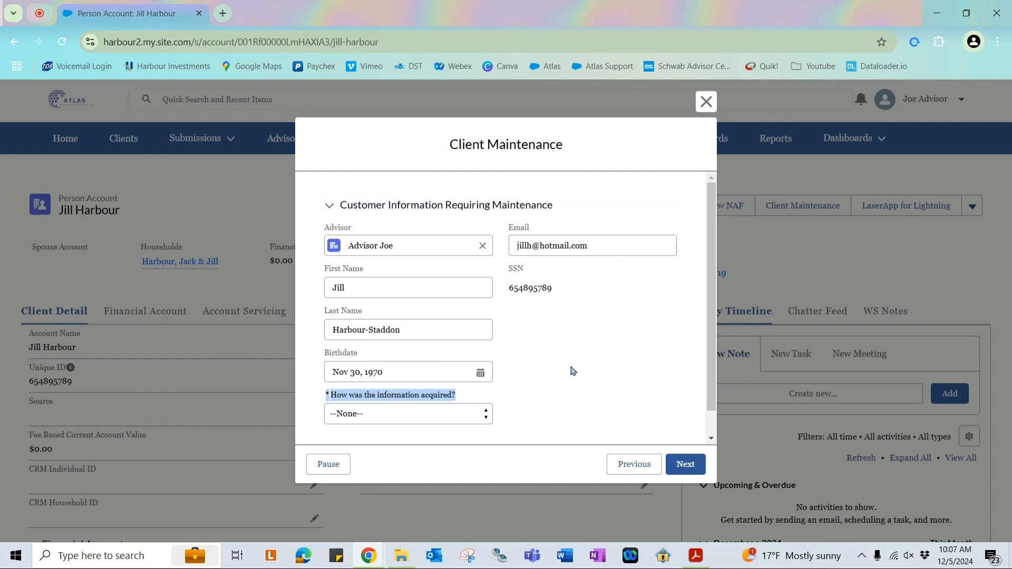
{"action": "left_click", "coordinate": [452, 417]}
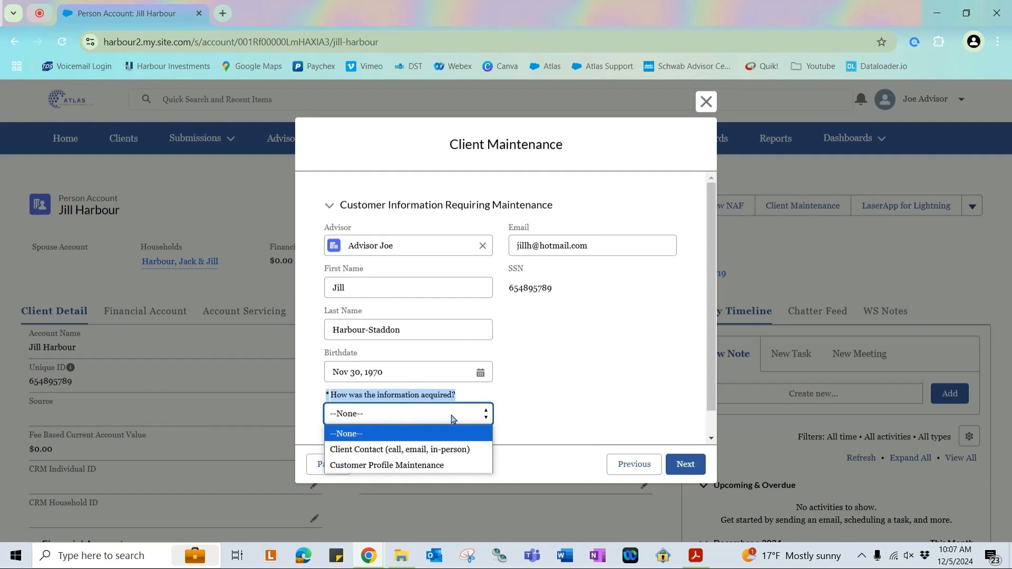
{"action": "left_click", "coordinate": [453, 439]}
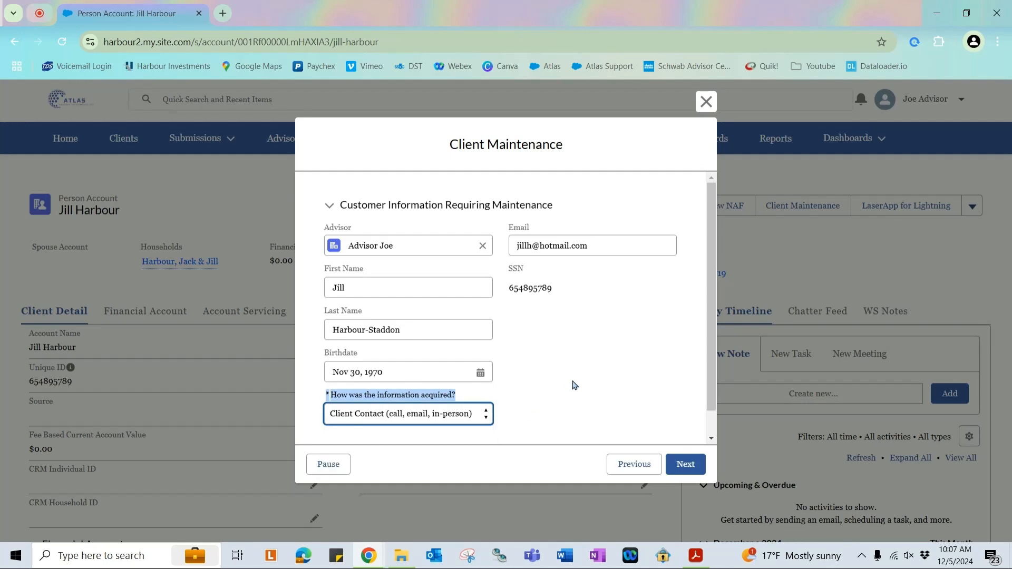
{"action": "scroll", "coordinate": [574, 385], "scroll_direction": "down", "scroll_amount": 1}
{"action": "left_click", "coordinate": [688, 466]}
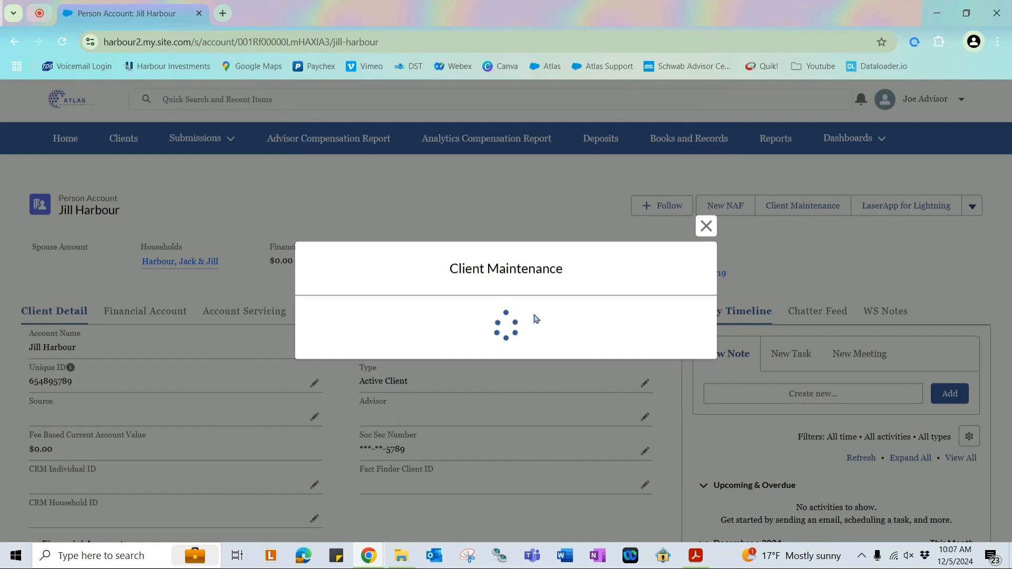
Skip the upload, pass the review, confirm the Financial Profile Statement, and submit the name change
{"action": "left_click", "coordinate": [695, 371]}
{"action": "left_click_drag", "start_coordinate": [713, 246], "coordinate": [715, 311]}
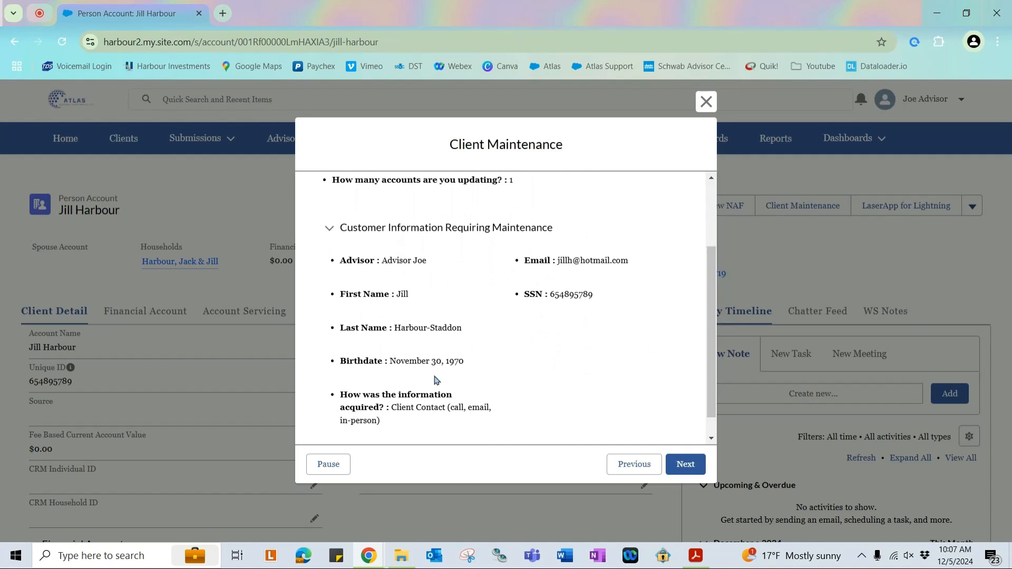
{"action": "left_click", "coordinate": [697, 465]}
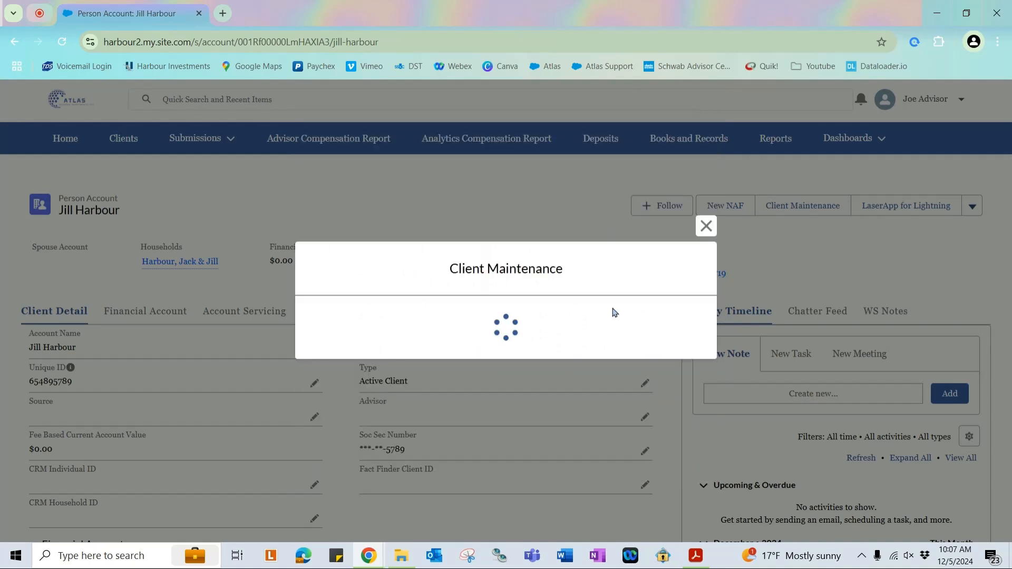
{"action": "left_click", "coordinate": [321, 354]}
{"action": "left_click", "coordinate": [695, 399]}
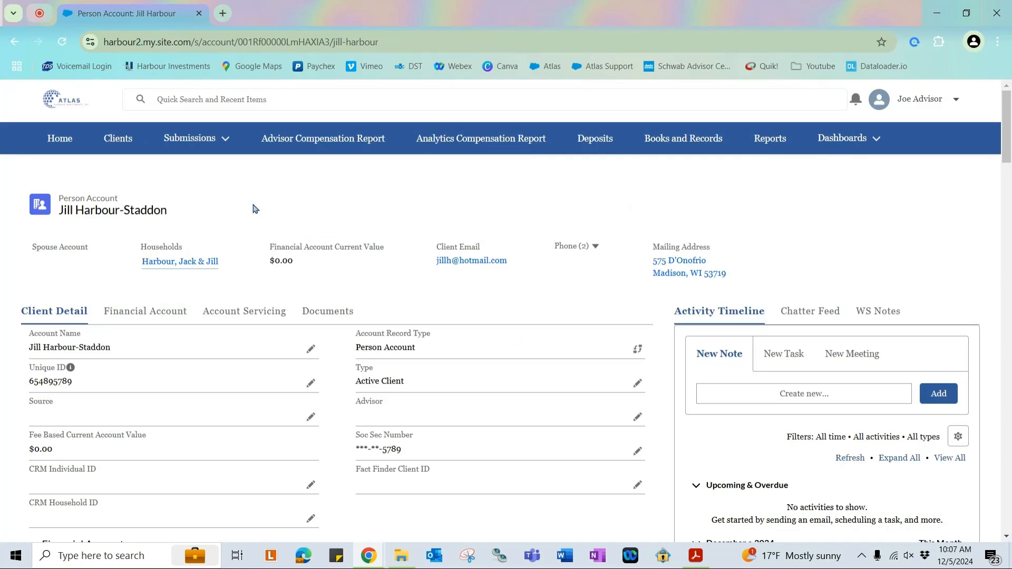
{"action": "left_click_drag", "start_coordinate": [174, 213], "coordinate": [62, 203]}
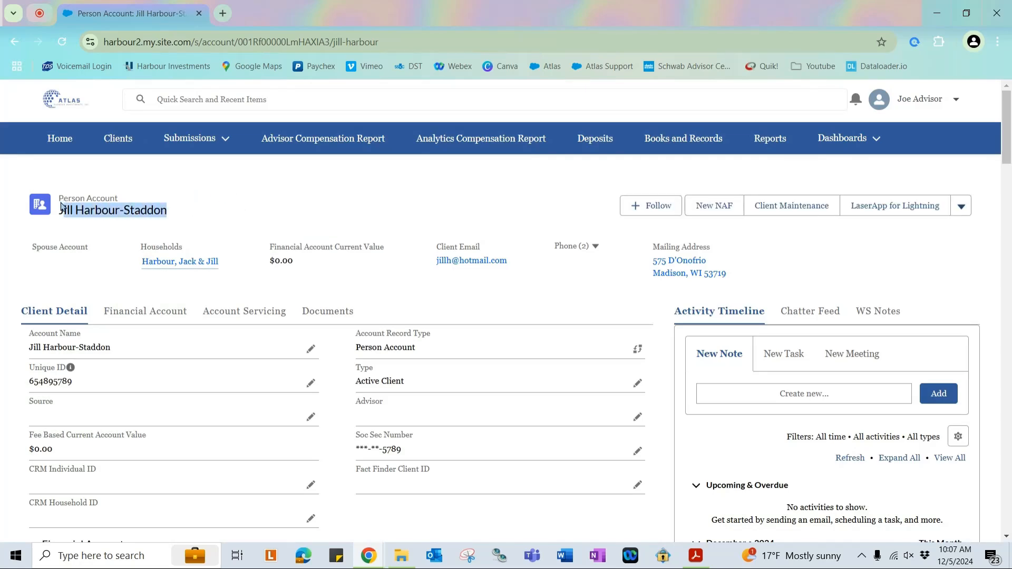
Start a Liquidation Accounts Only maintenance request for 1 account
{"action": "left_click", "coordinate": [821, 207]}
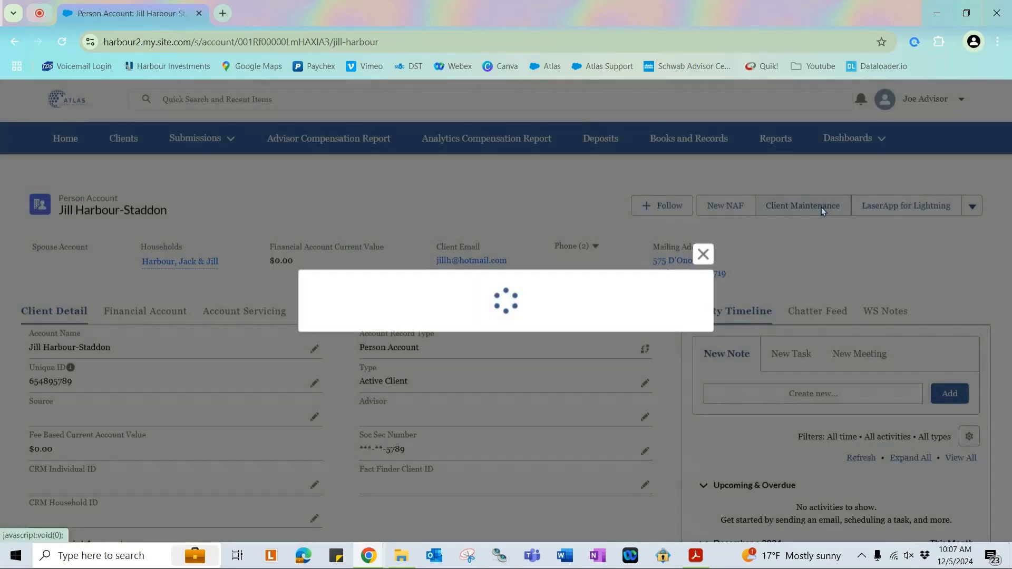
{"action": "left_click", "coordinate": [519, 295]}
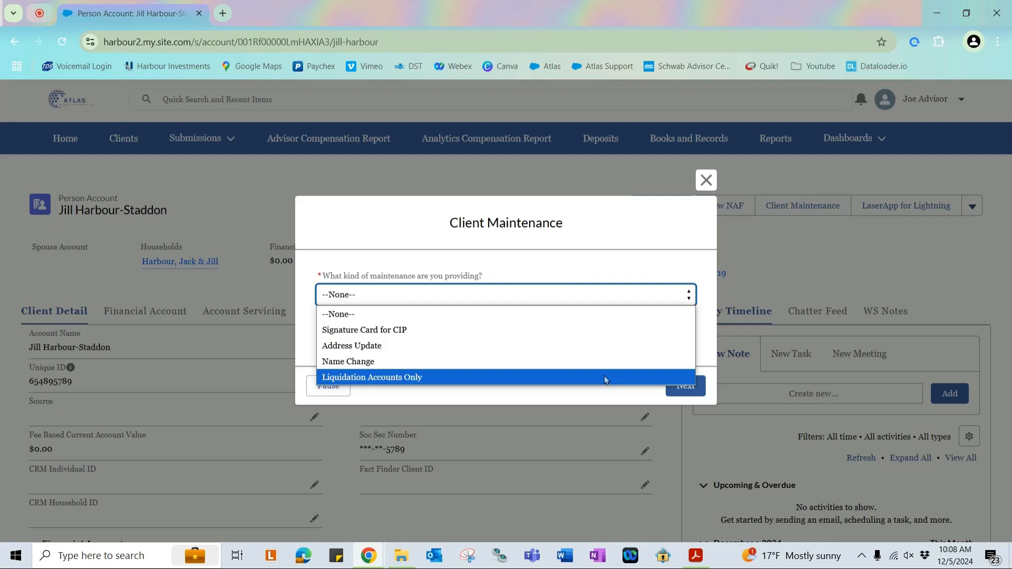
{"action": "left_click", "coordinate": [554, 378]}
{"action": "left_click", "coordinate": [448, 340]}
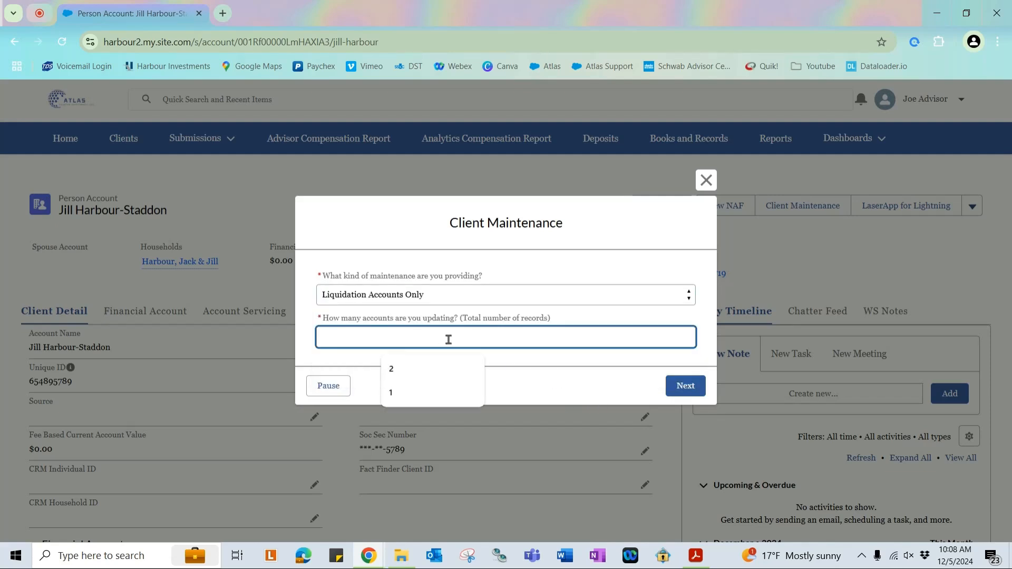
{"action": "type", "text": "1"}
{"action": "left_click", "coordinate": [689, 379]}
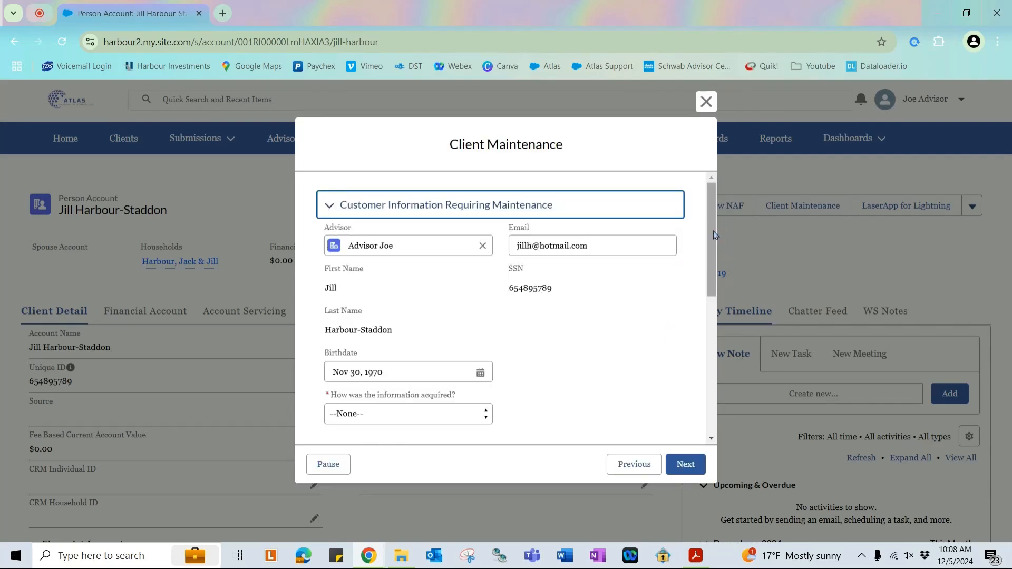
Mark the information as acquired via Customer Profile Maintenance, with mailing address same as residence
{"action": "left_click_drag", "start_coordinate": [713, 231], "coordinate": [713, 233]}
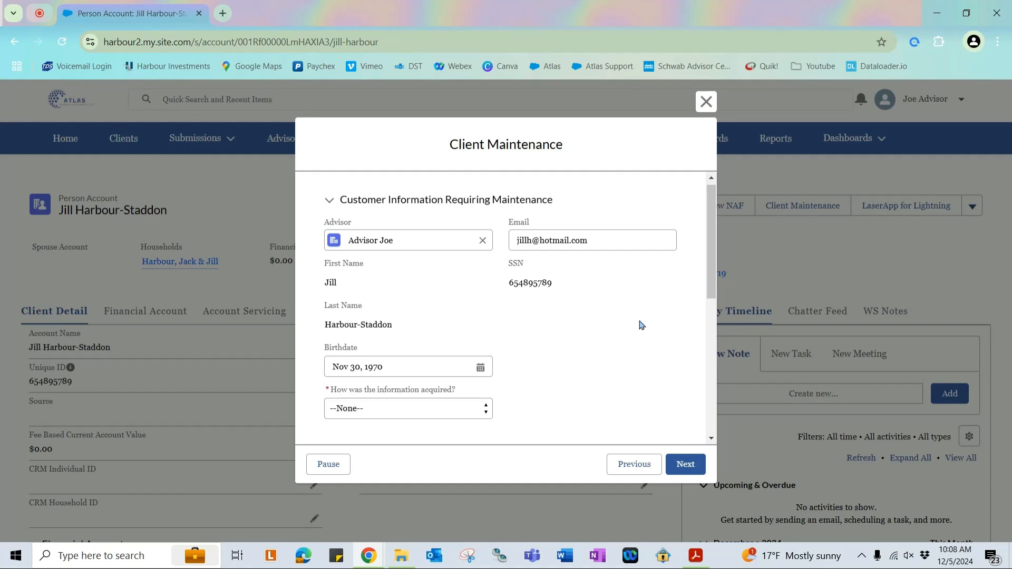
{"action": "left_click", "coordinate": [425, 408]}
{"action": "left_click", "coordinate": [420, 461]}
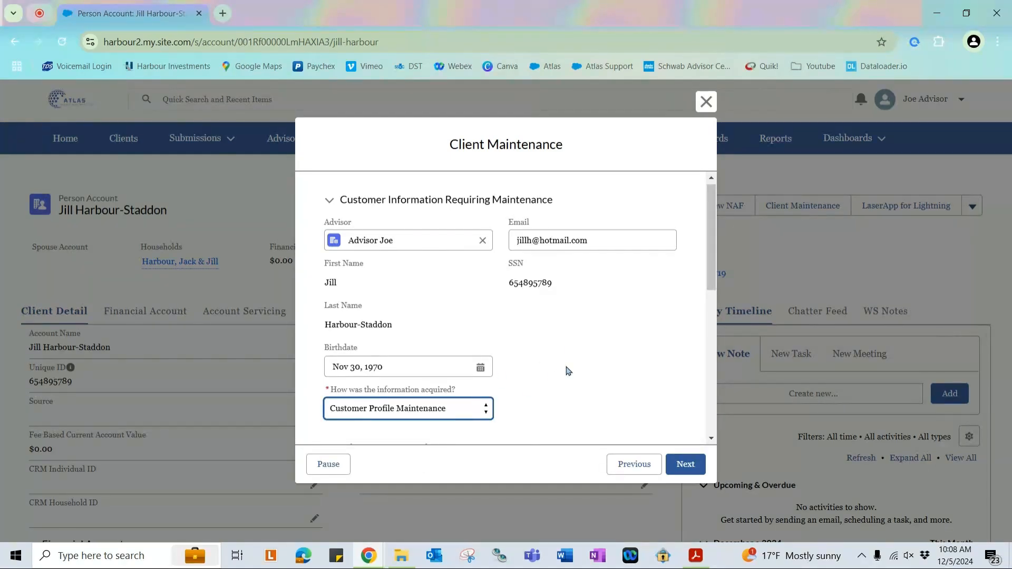
{"action": "scroll", "coordinate": [568, 372], "scroll_direction": "down", "scroll_amount": 3}
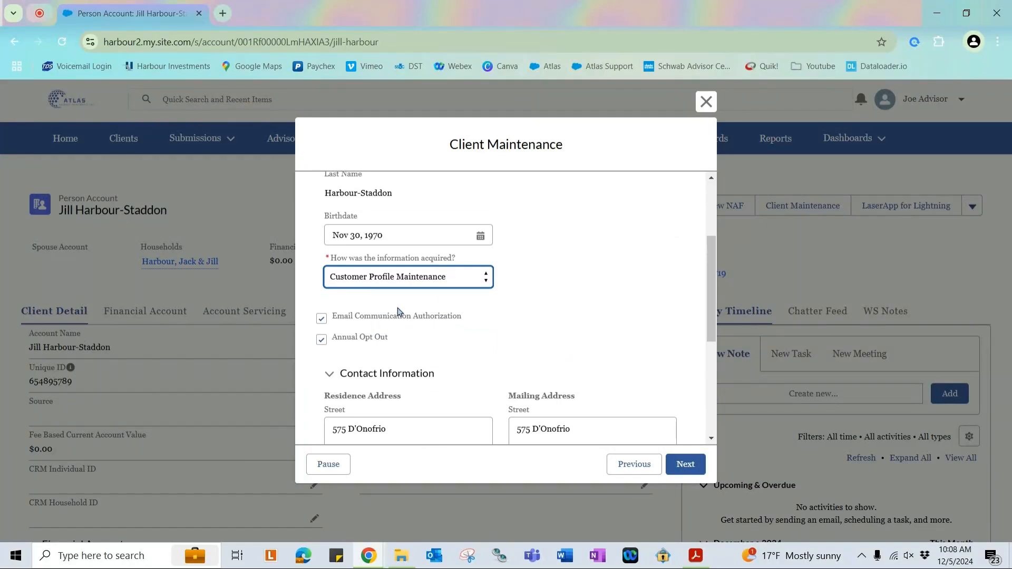
{"action": "scroll", "coordinate": [530, 287], "scroll_direction": "down", "scroll_amount": 3}
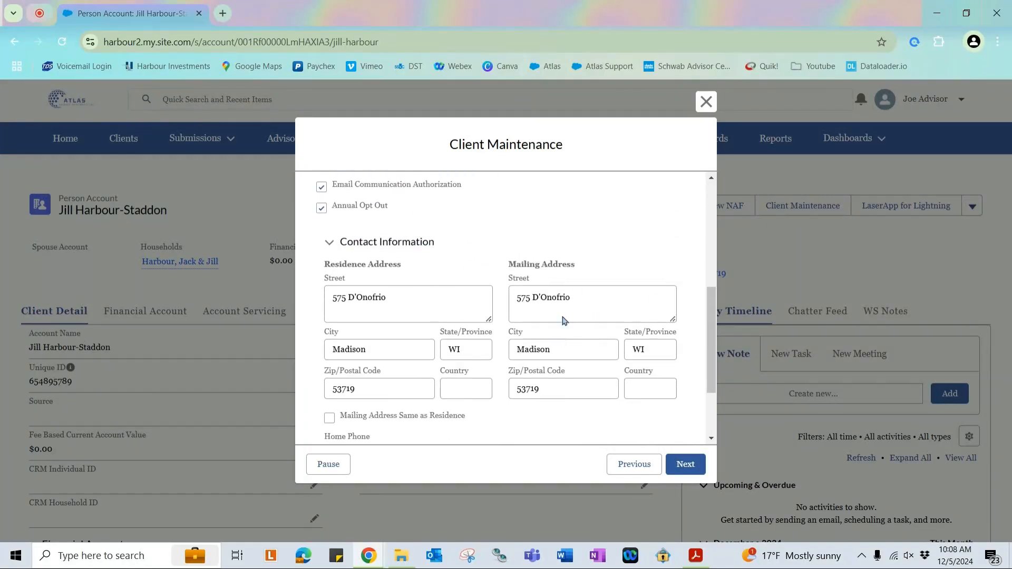
{"action": "left_click", "coordinate": [329, 417]}
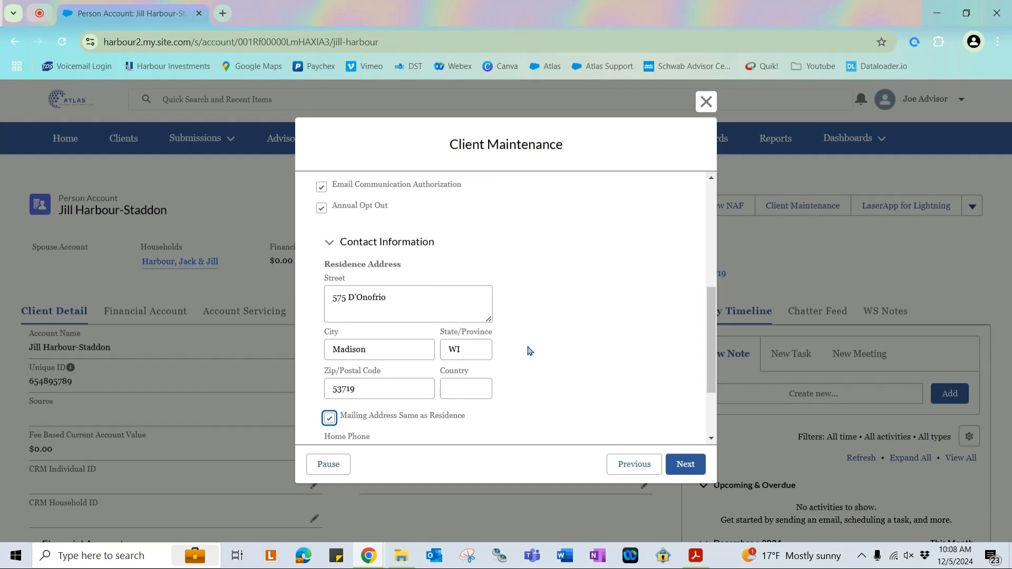
{"action": "scroll", "coordinate": [596, 319], "scroll_direction": "down", "scroll_amount": 2}
{"action": "scroll", "coordinate": [580, 354], "scroll_direction": "up", "scroll_amount": 3}
{"action": "scroll", "coordinate": [581, 354], "scroll_direction": "down", "scroll_amount": 3}
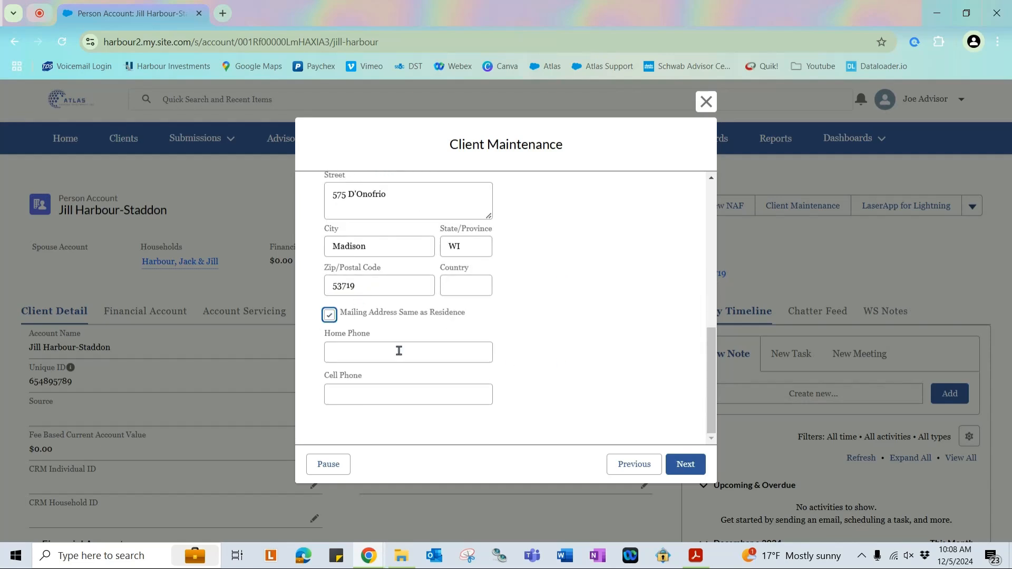
{"action": "scroll", "coordinate": [606, 359], "scroll_direction": "up", "scroll_amount": 5}
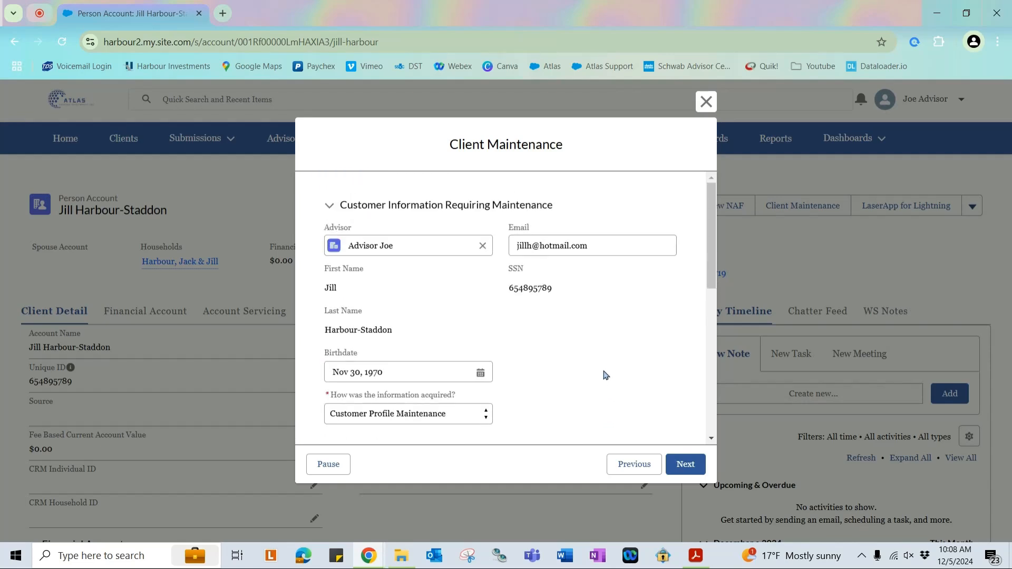
{"action": "left_click", "coordinate": [685, 466]}
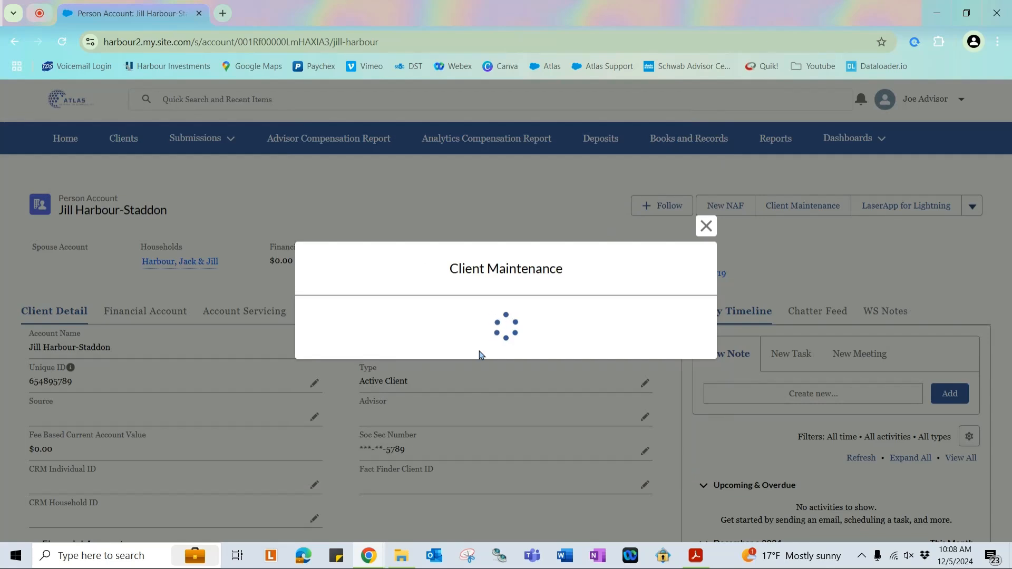
Upload Customer-Profile-Maintenance1.pdf to the liquidation request and continue to the review page
{"action": "left_click", "coordinate": [401, 556]}
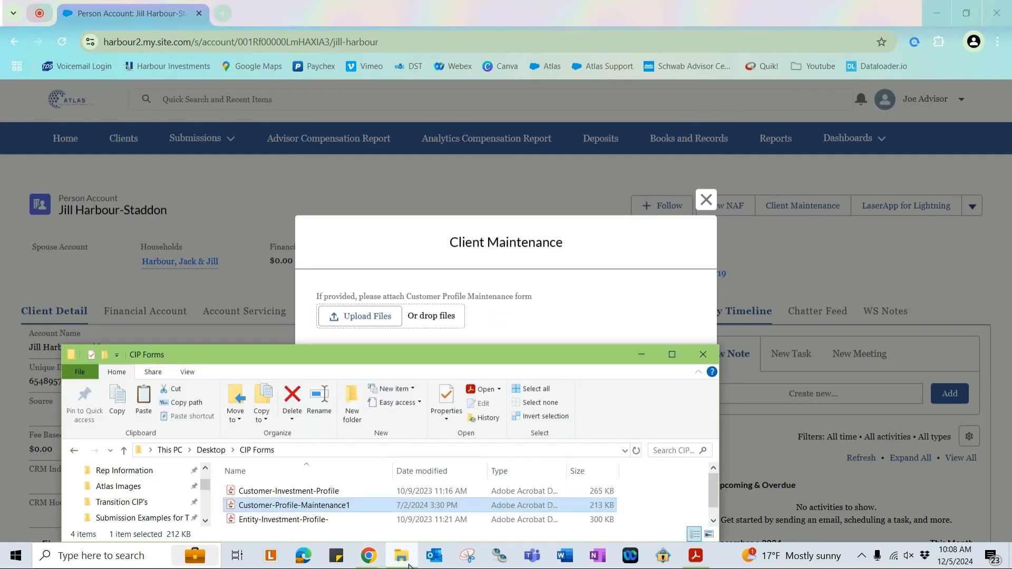
{"action": "left_click_drag", "start_coordinate": [285, 507], "coordinate": [417, 315]}
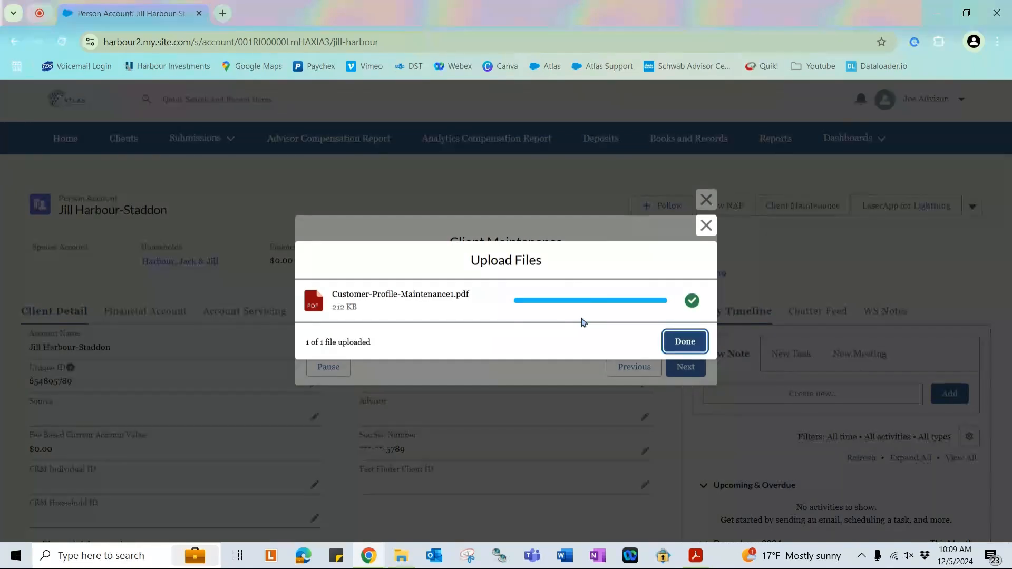
{"action": "left_click", "coordinate": [686, 343]}
{"action": "left_click", "coordinate": [686, 367]}
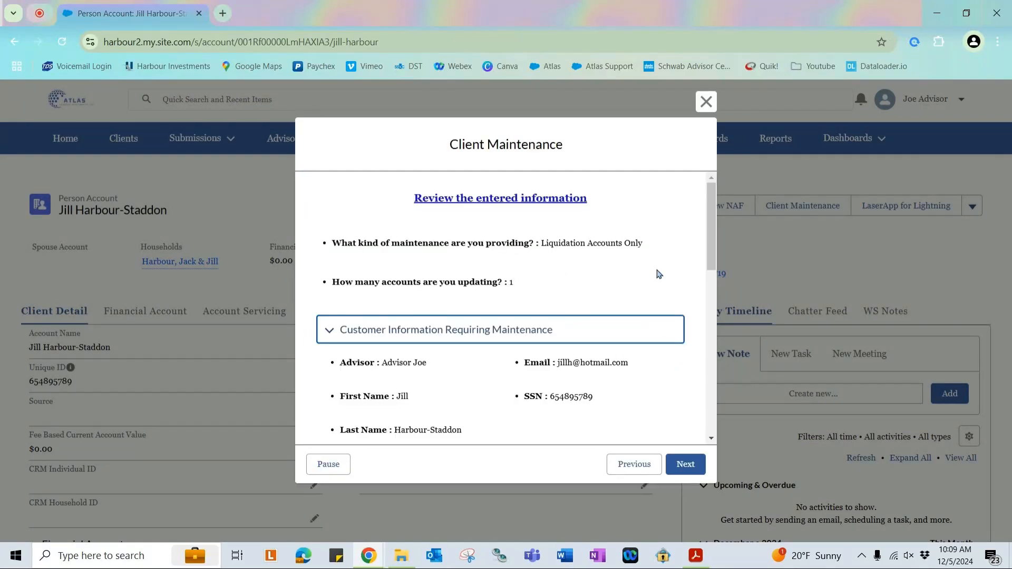
Pass the review summary, confirm the Financial Profile Statement, and submit the liquidation request
{"action": "scroll", "coordinate": [658, 274], "scroll_direction": "down", "scroll_amount": 1}
{"action": "left_click_drag", "start_coordinate": [710, 223], "coordinate": [720, 394]}
{"action": "left_click", "coordinate": [320, 356]}
{"action": "left_click", "coordinate": [686, 397]}
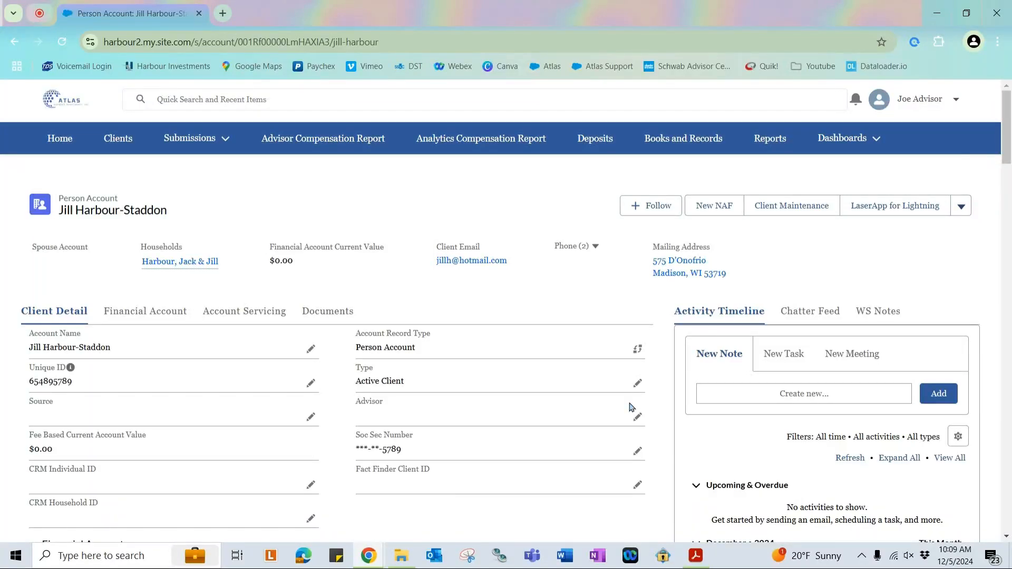
{"action": "left_click", "coordinate": [241, 314]}
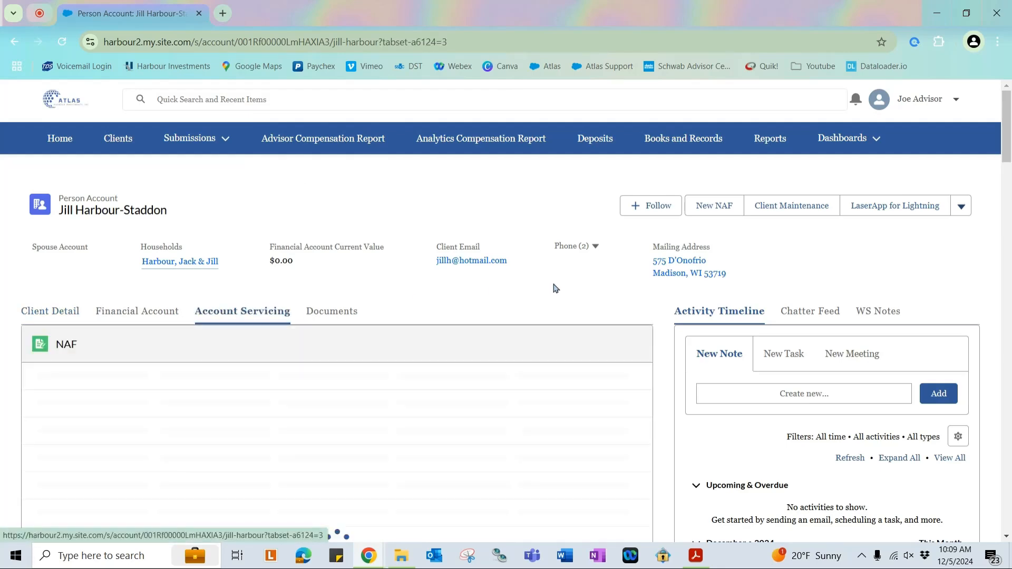
{"action": "scroll", "coordinate": [503, 289], "scroll_direction": "down", "scroll_amount": 9}
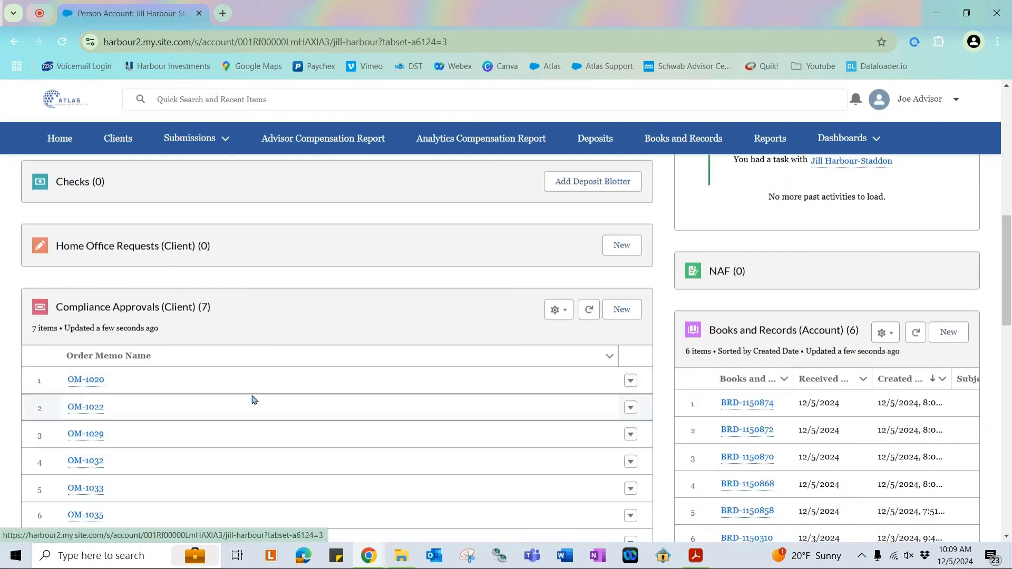
{"action": "scroll", "coordinate": [253, 400], "scroll_direction": "down", "scroll_amount": 1}
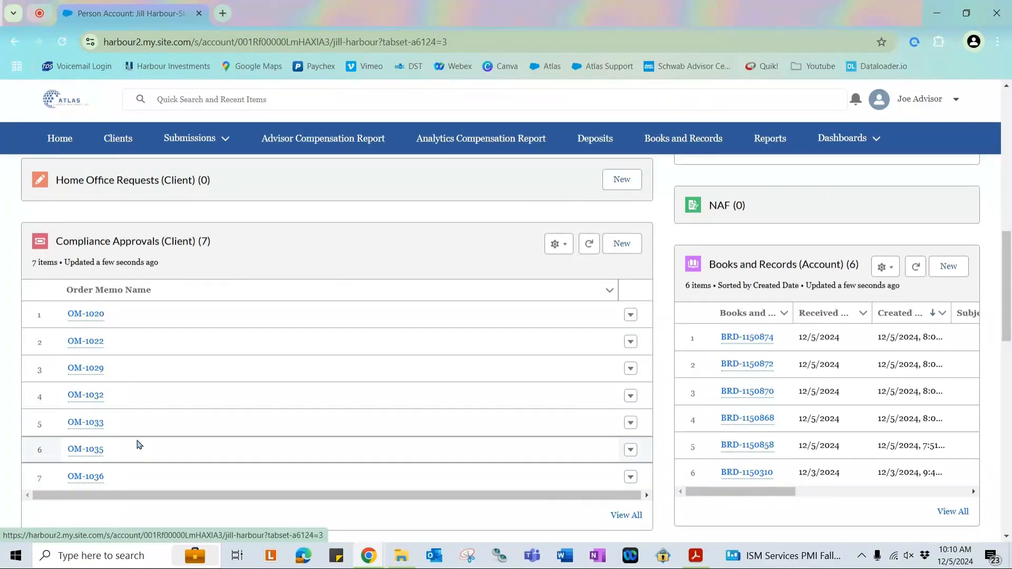
{"action": "left_click", "coordinate": [84, 427]}
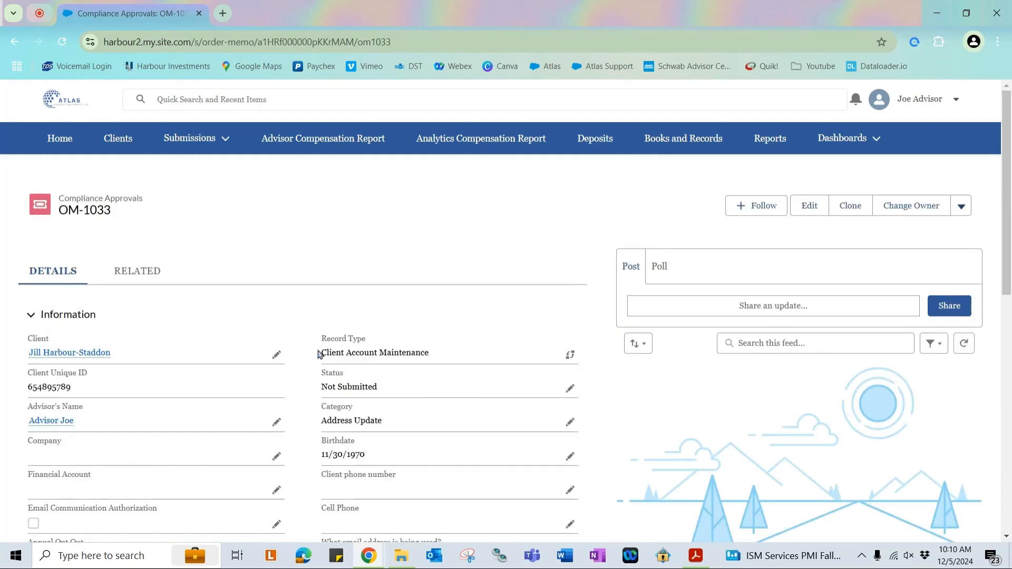
{"action": "left_click_drag", "start_coordinate": [320, 352], "coordinate": [434, 356]}
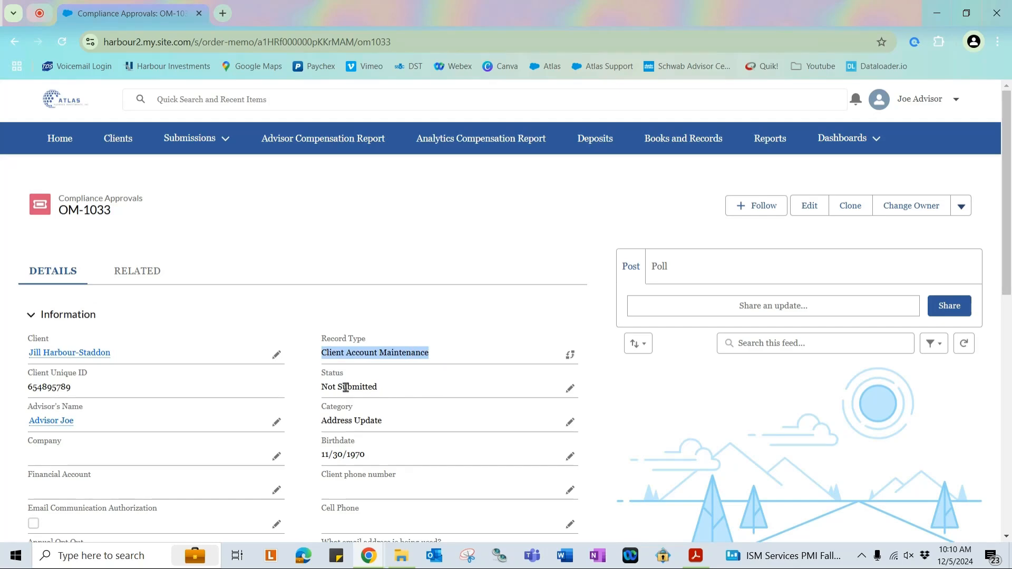
{"action": "left_click_drag", "start_coordinate": [394, 422], "coordinate": [321, 404]}
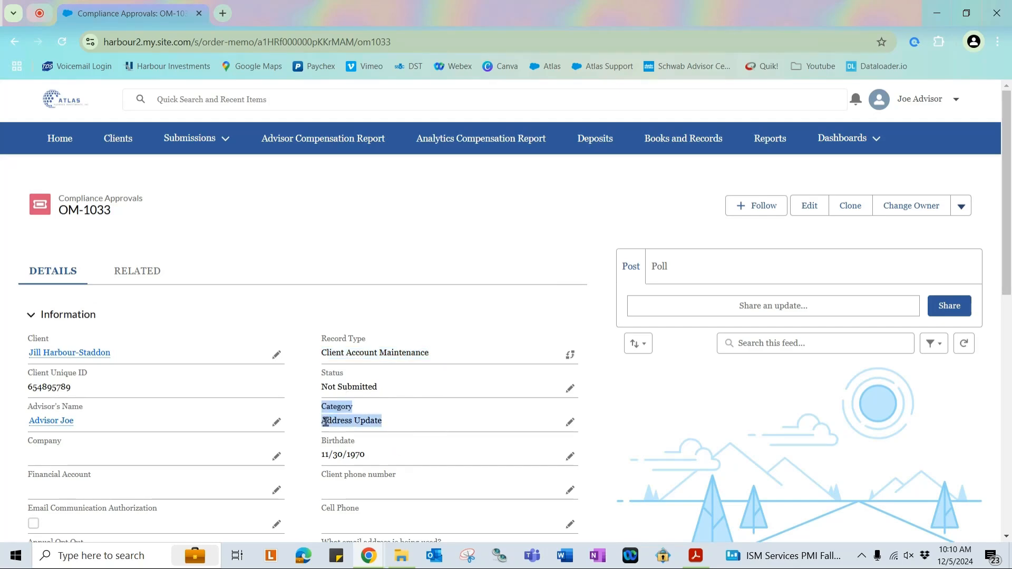
{"action": "scroll", "coordinate": [432, 436], "scroll_direction": "down", "scroll_amount": 1}
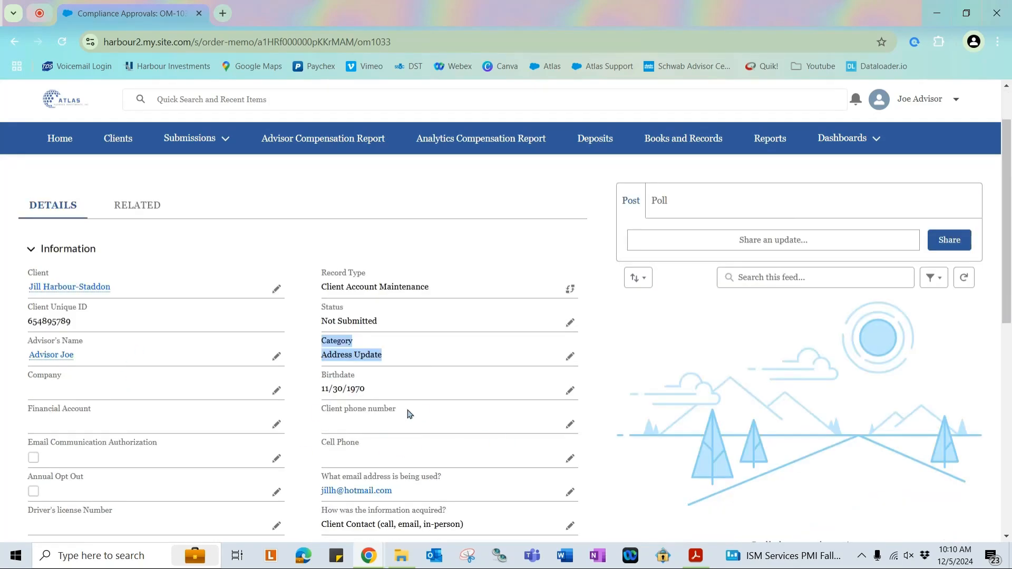
{"action": "scroll", "coordinate": [211, 418], "scroll_direction": "down", "scroll_amount": 2}
{"action": "scroll", "coordinate": [342, 408], "scroll_direction": "down", "scroll_amount": 2}
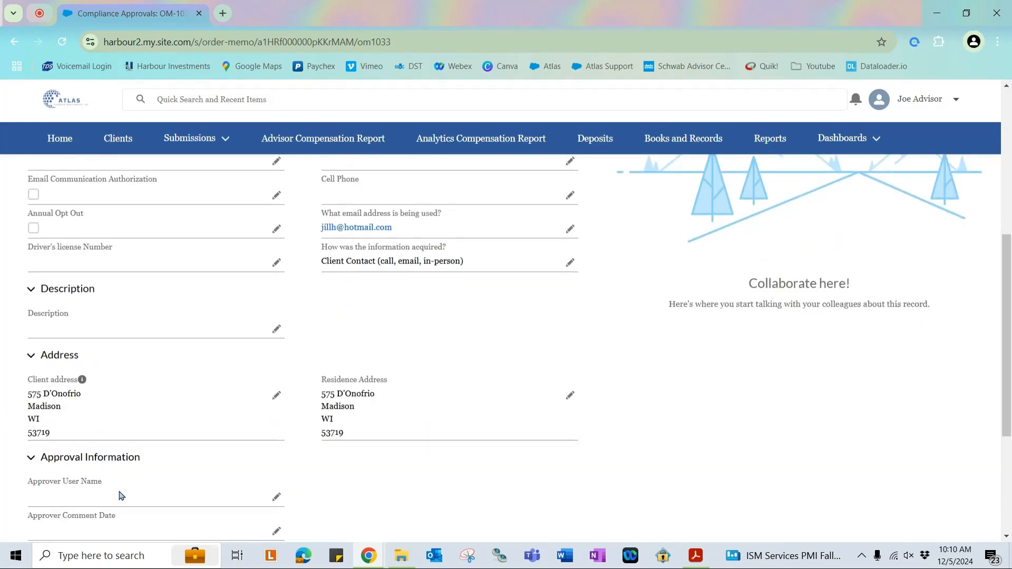
{"action": "scroll", "coordinate": [97, 395], "scroll_direction": "down", "scroll_amount": 1}
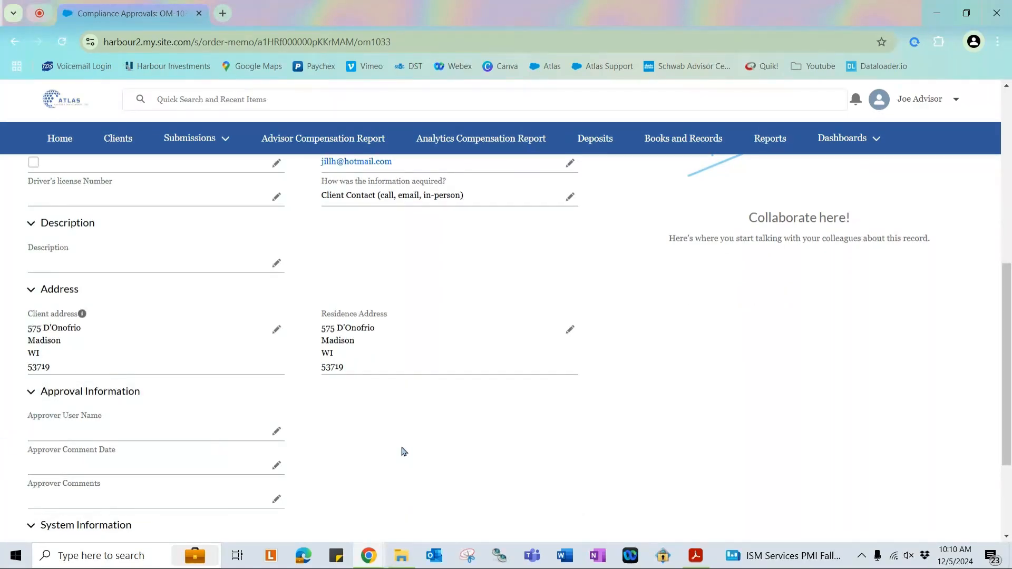
{"action": "scroll", "coordinate": [635, 428], "scroll_direction": "up", "scroll_amount": 6}
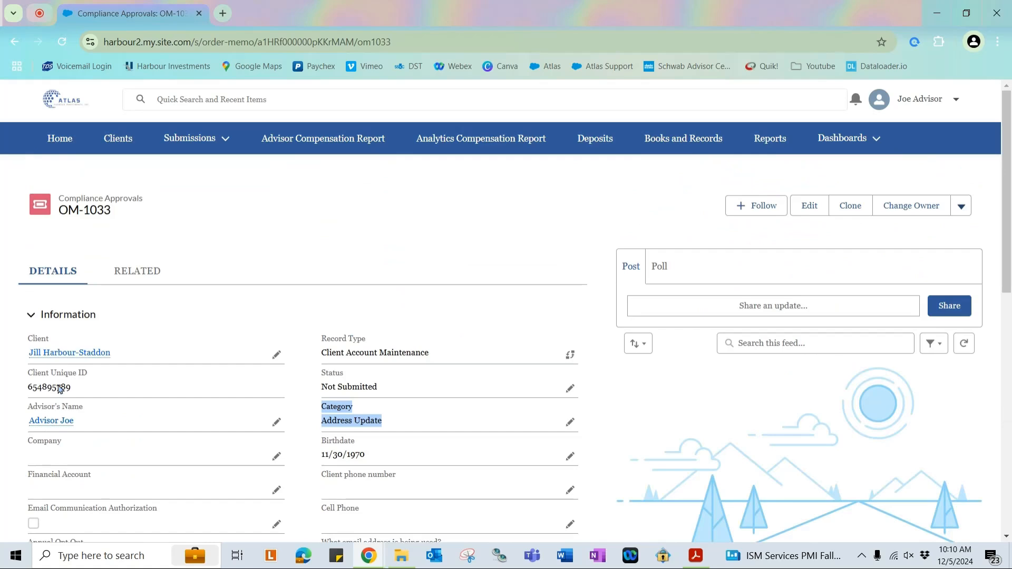
{"action": "left_click", "coordinate": [71, 353]}
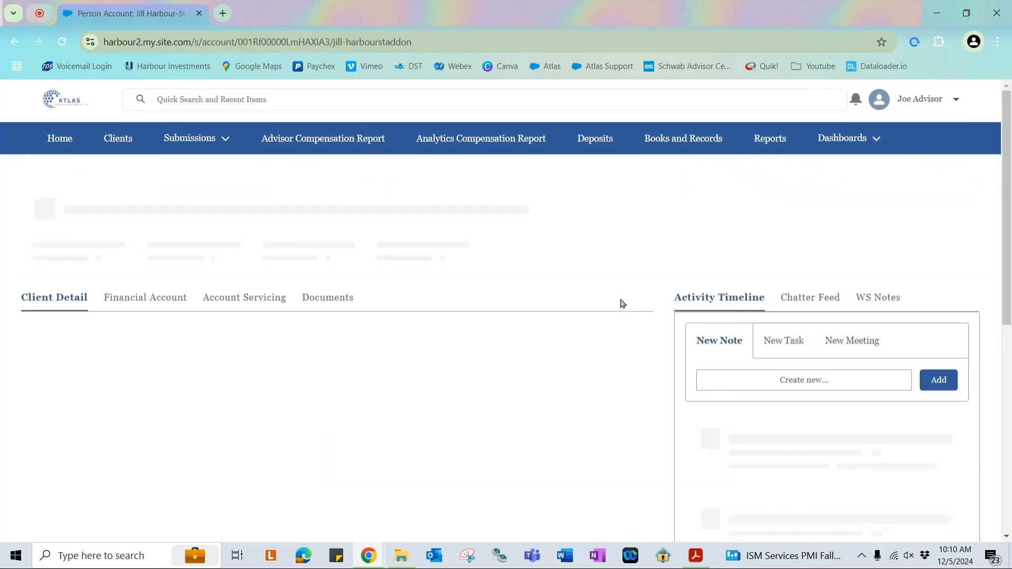